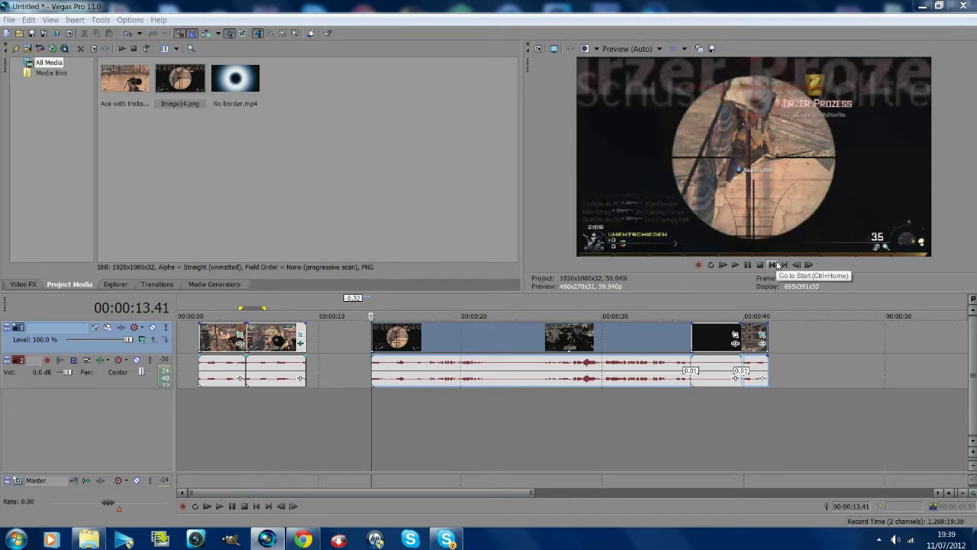
# Step: Move the first two gameplay clips back to the start of the timeline, keeping them adjacent
pyautogui.click(199, 344)
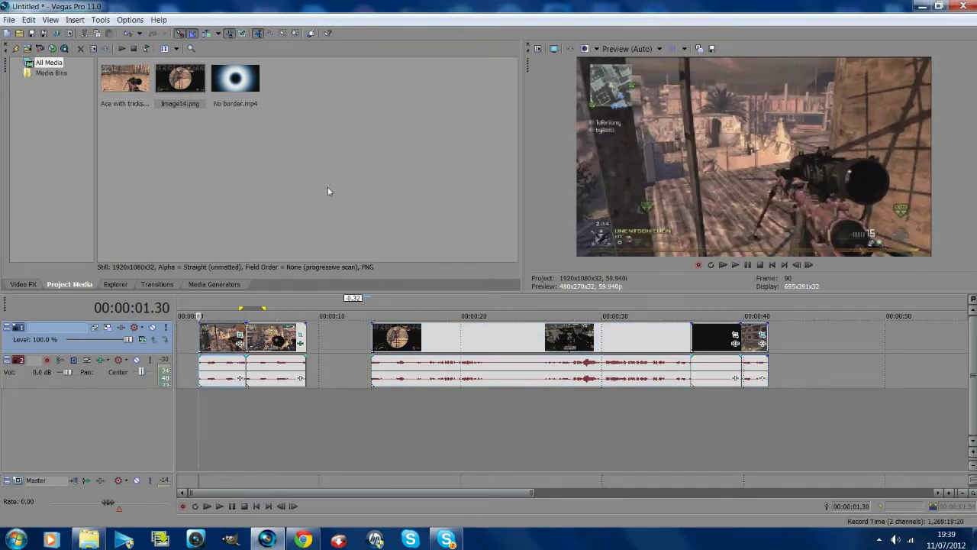
pyautogui.moveTo(237, 332); pyautogui.dragTo(216, 333)
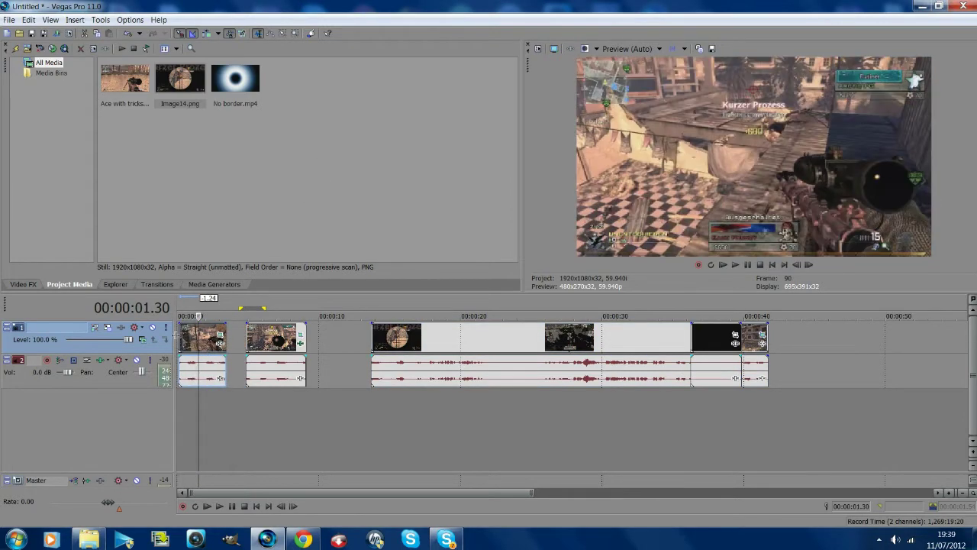
pyautogui.click(180, 338)
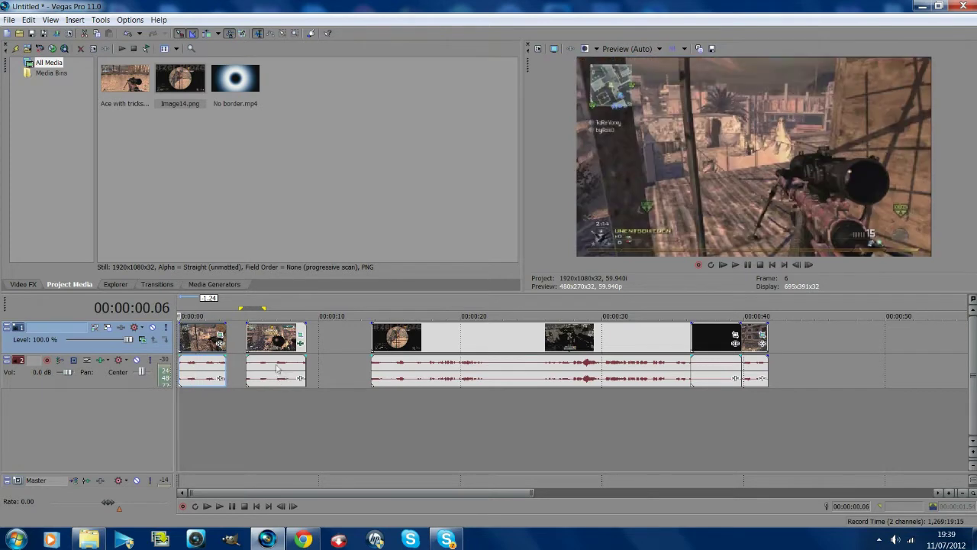
pyautogui.moveTo(267, 345); pyautogui.dragTo(246, 347)
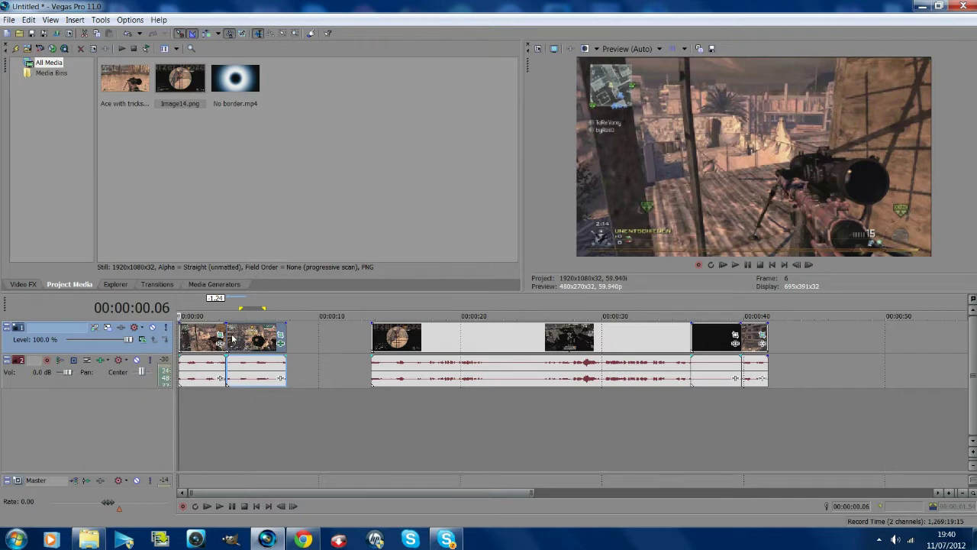
# Step: Undo the earlier edits back to the single uncut gameplay clip and place it at the start of the timeline
pyautogui.hotkey('ctrl', 'z')
pyautogui.hotkey('ctrl', 'z')
pyautogui.hotkey('ctrl', 'z')
pyautogui.hotkey('ctrl', 'z')
pyautogui.hotkey('ctrl', 'z')
pyautogui.hotkey('ctrl', 'z')
pyautogui.hotkey('ctrl', 'z')
pyautogui.hotkey('ctrl', 'z')
pyautogui.hotkey('ctrl', 'z')
pyautogui.hotkey('ctrl', 'z')
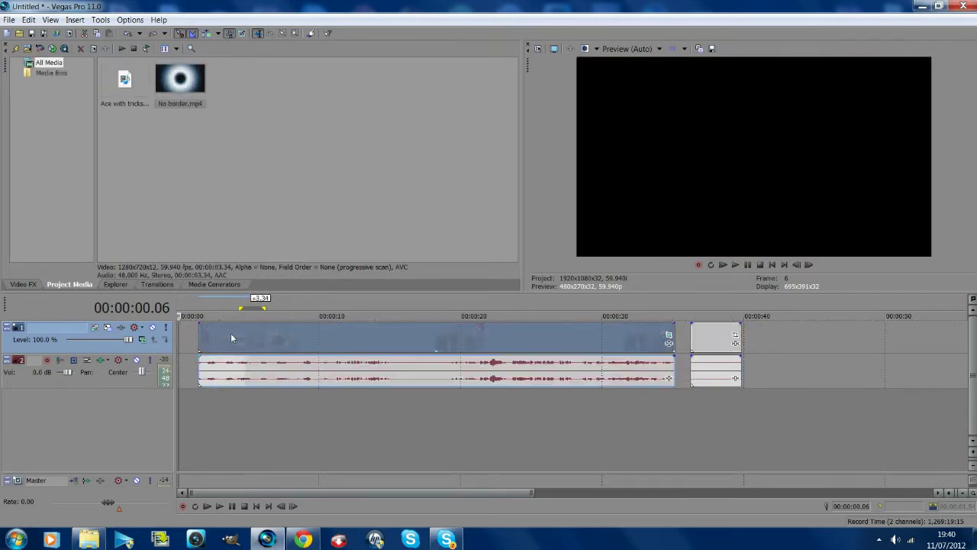
pyautogui.hotkey('ctrl', 'z')
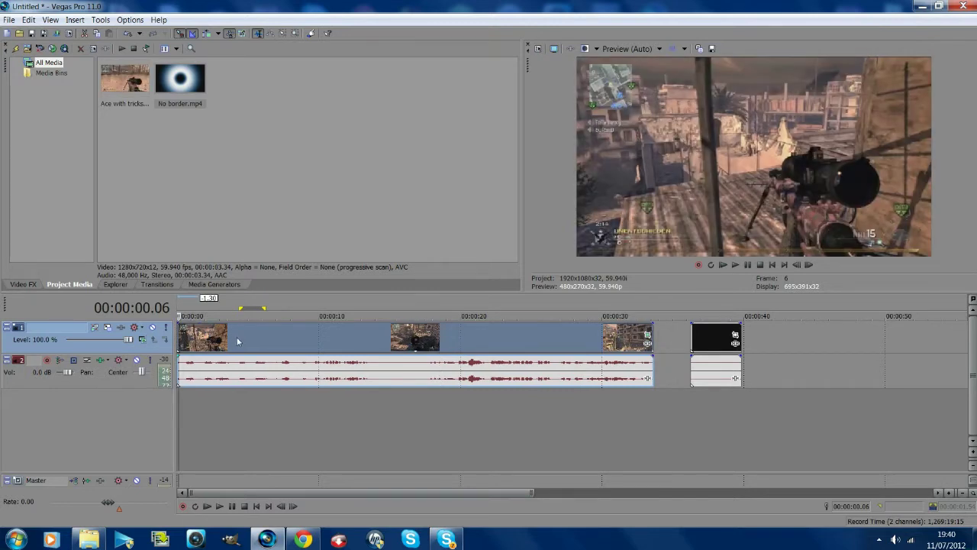
# Step: Check the resample setting in the gameplay clip's video event properties, closing them without changes
pyautogui.rightClick(236, 342)
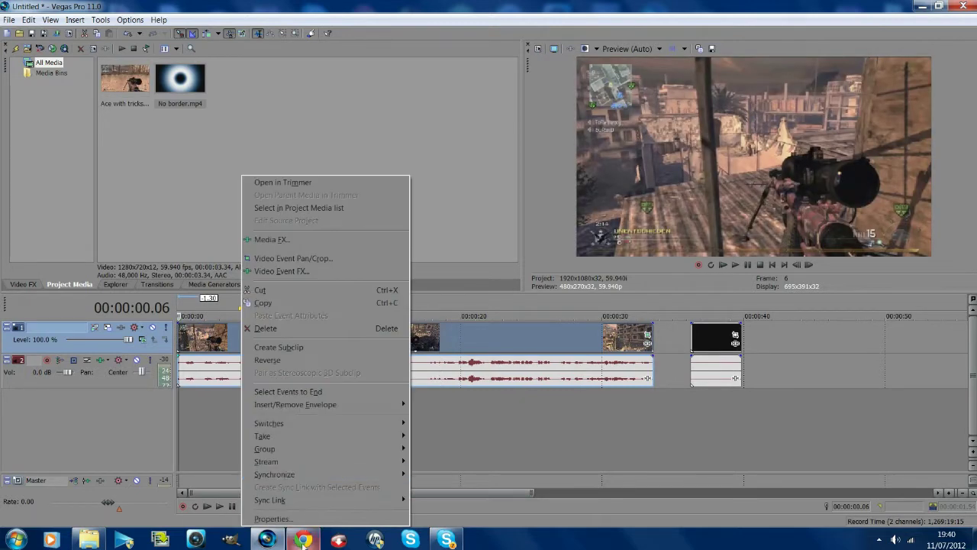
pyautogui.click(282, 520)
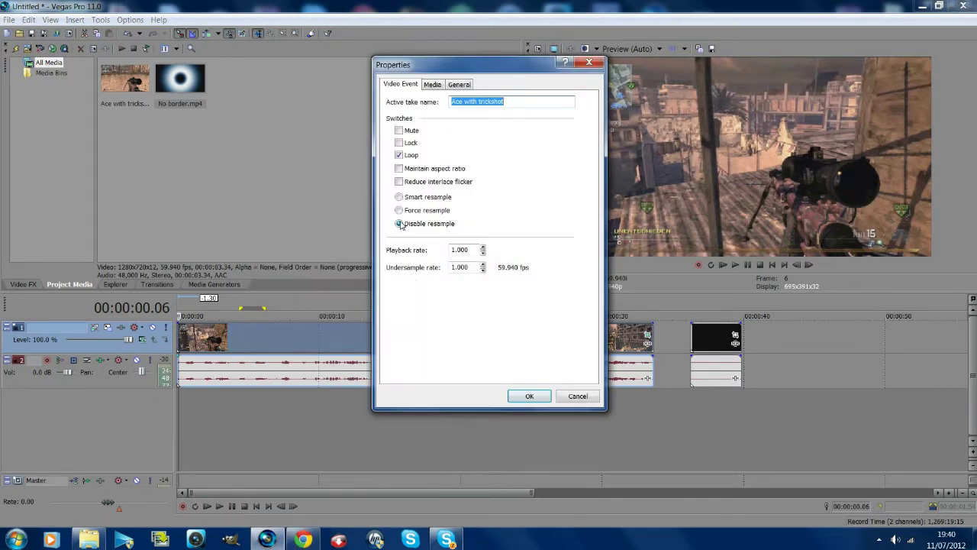
pyautogui.click(578, 396)
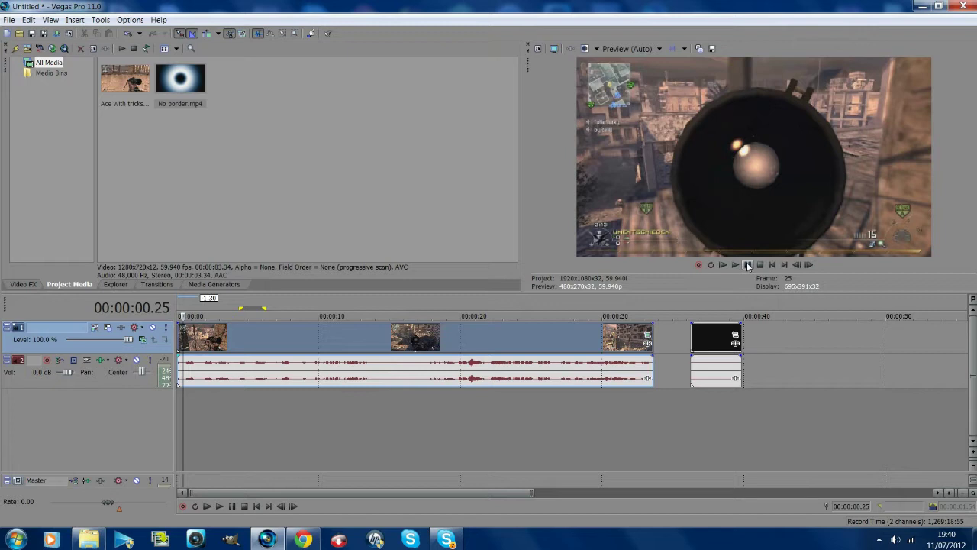
# Step: Delete the gameplay clip's audio while keeping its video
pyautogui.click(363, 375)
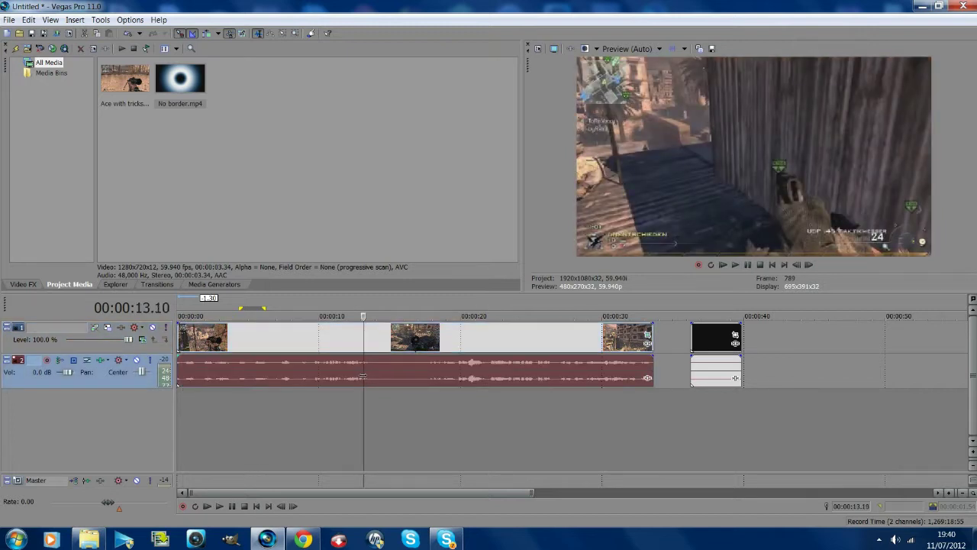
pyautogui.press('Delete')
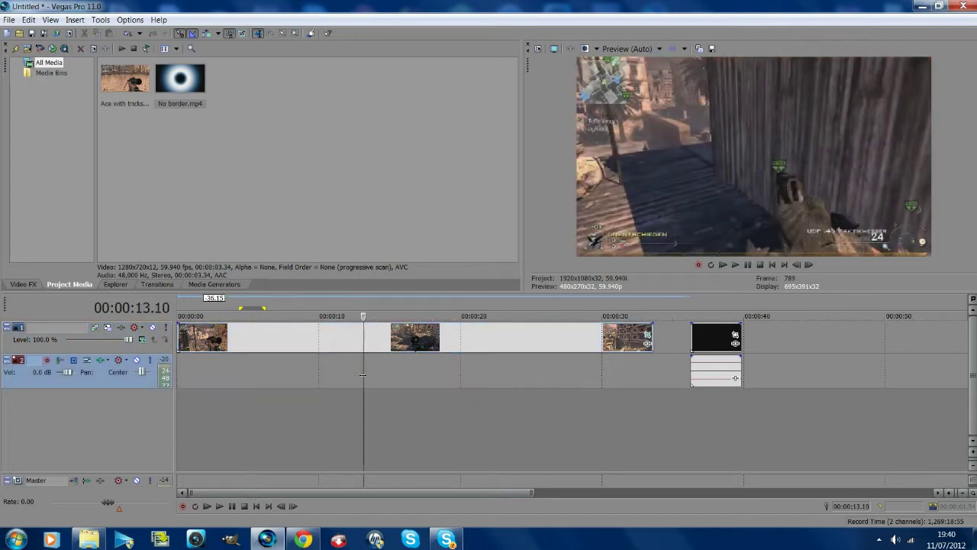
# Step: Find the moment right after the scoped kill frame by frame and split the gameplay video at 00:00:03.27
pyautogui.click(313, 347)
pyautogui.click(245, 344)
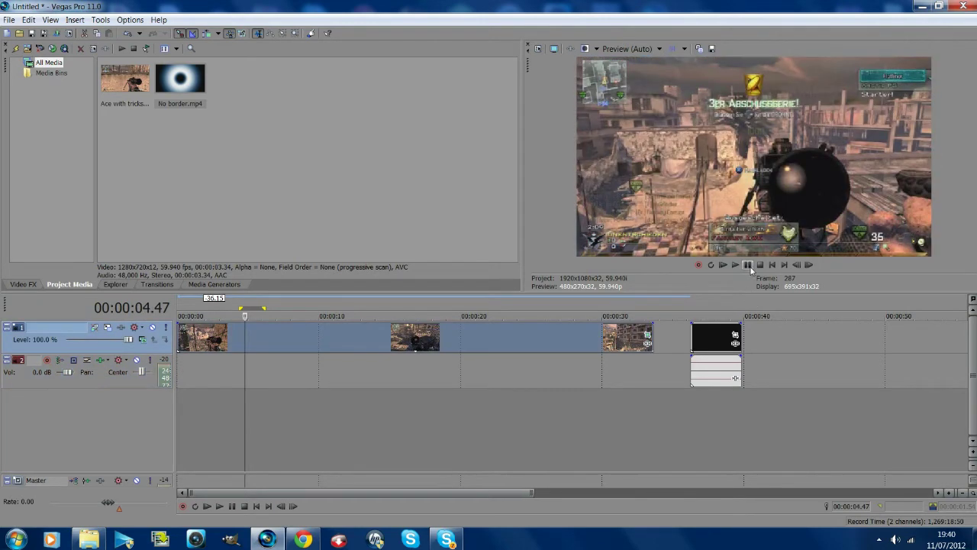
pyautogui.press('space')
pyautogui.click(197, 343)
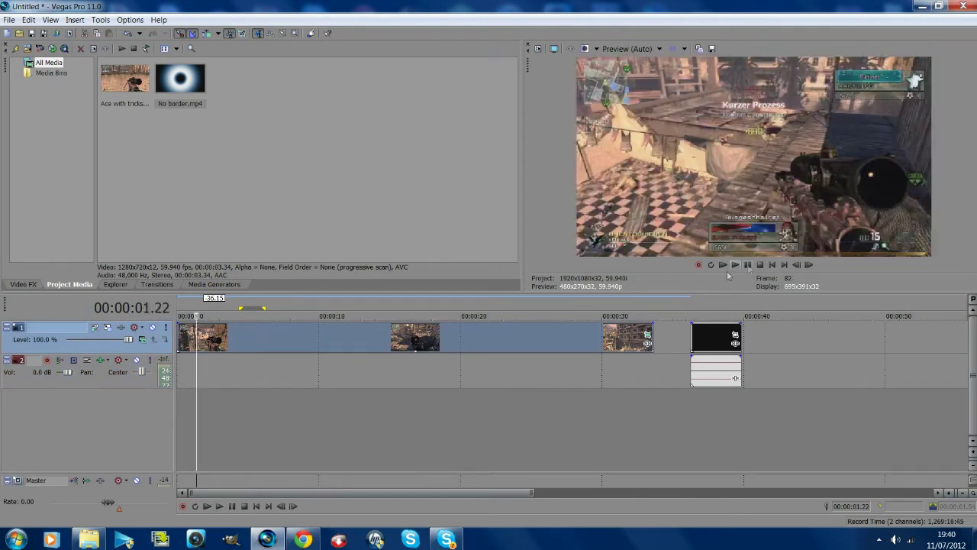
pyautogui.click(735, 265)
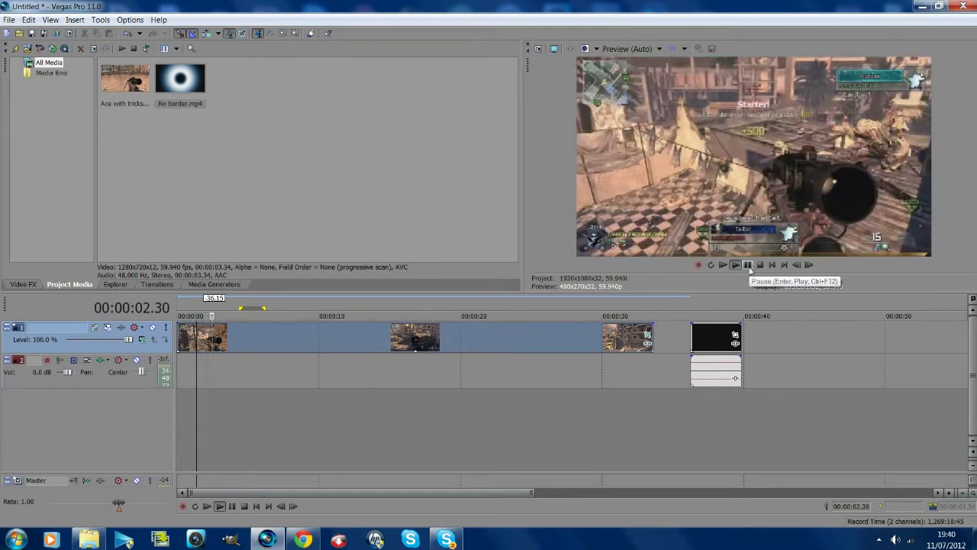
pyautogui.click(749, 266)
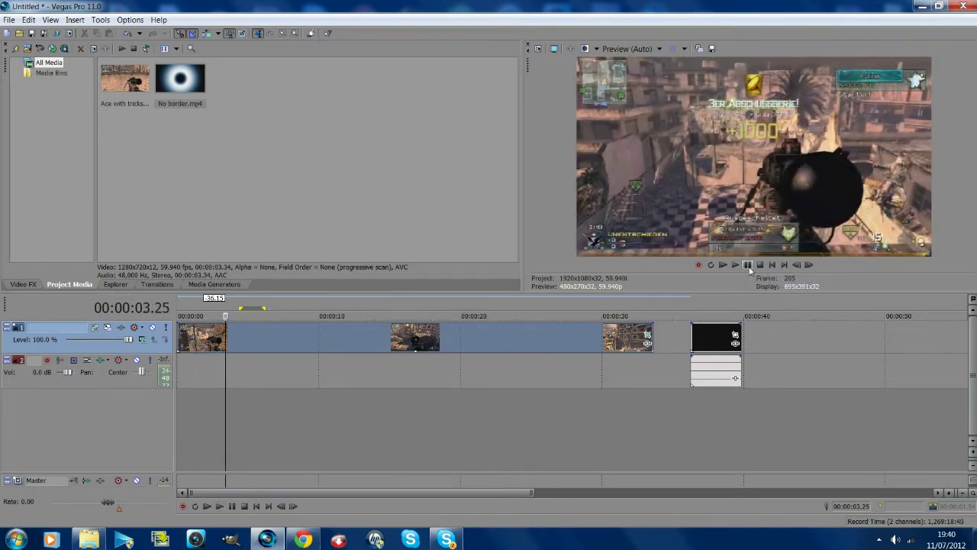
pyautogui.press('Left')
pyautogui.press('Left')
pyautogui.press('Left')
pyautogui.press('Left')
pyautogui.press('Right')
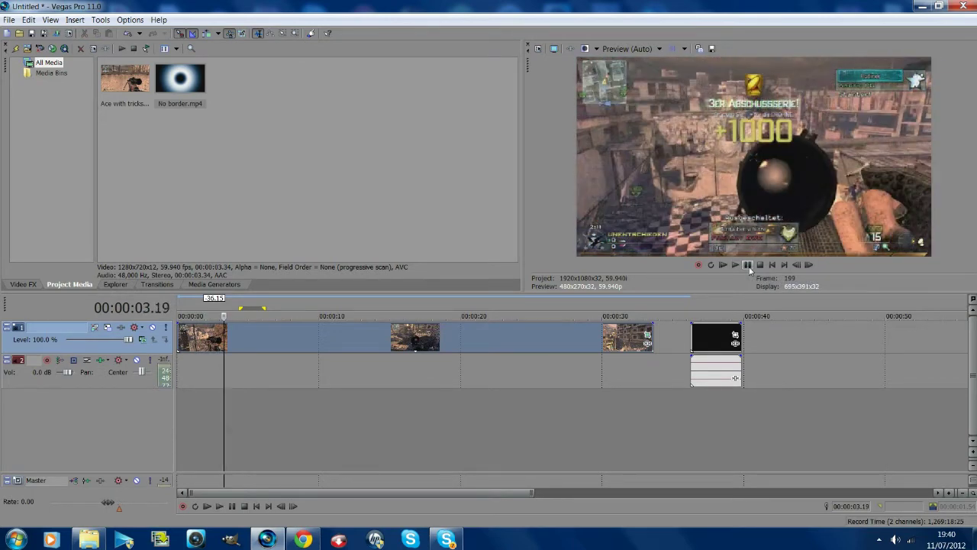
pyautogui.press('Left')
pyautogui.press('Left')
pyautogui.press('Left')
pyautogui.press('Left')
pyautogui.press('Left')
pyautogui.press('Left')
pyautogui.press('Left')
pyautogui.press('Left')
pyautogui.press('Left')
pyautogui.press('Left')
pyautogui.press('Left')
pyautogui.press('Left')
pyautogui.press('Left')
pyautogui.press('Left')
pyautogui.press('Left')
pyautogui.press('Left')
pyautogui.press('Left')
pyautogui.press('Left')
pyautogui.press('Left')
pyautogui.press('Left')
pyautogui.press('Right')
pyautogui.press('Right')
pyautogui.press('Right')
pyautogui.press('Right')
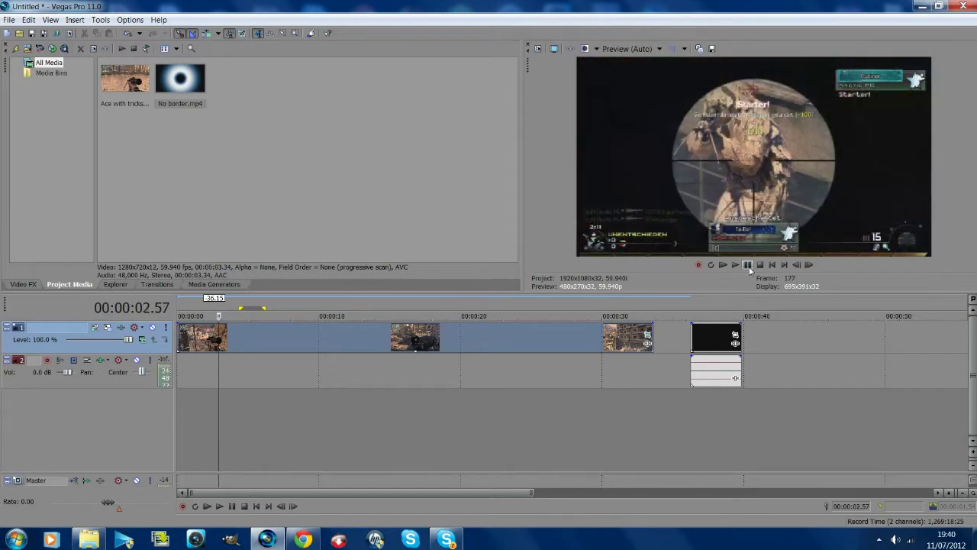
pyautogui.press('Right')
pyautogui.press('Right')
pyautogui.press('Right')
pyautogui.press('Right')
pyautogui.press('Right')
pyautogui.press('Right')
pyautogui.press('Right')
pyautogui.press('Right')
pyautogui.press('Right')
pyautogui.press('Right')
pyautogui.press('Right')
pyautogui.press('Right')
pyautogui.press('Right')
pyautogui.press('Right')
pyautogui.press('Right')
pyautogui.press('Right')
pyautogui.press('Left')
pyautogui.press('Left')
pyautogui.press('Left')
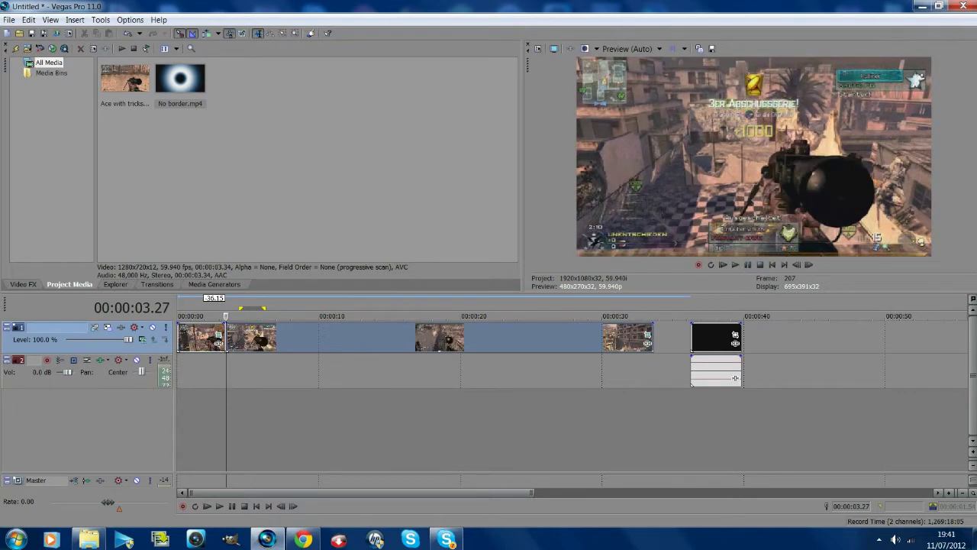
# Step: Move the clip after the split about 10.5 seconds later and extend the first part into the gap as a separate segment of about 7 seconds
pyautogui.moveTo(401, 344); pyautogui.dragTo(550, 344)
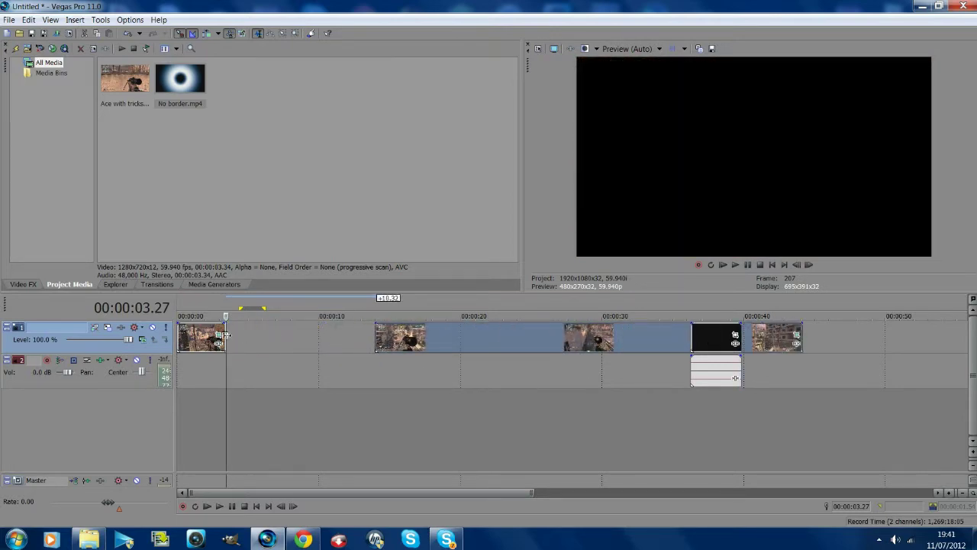
pyautogui.moveTo(227, 336); pyautogui.dragTo(228, 336)
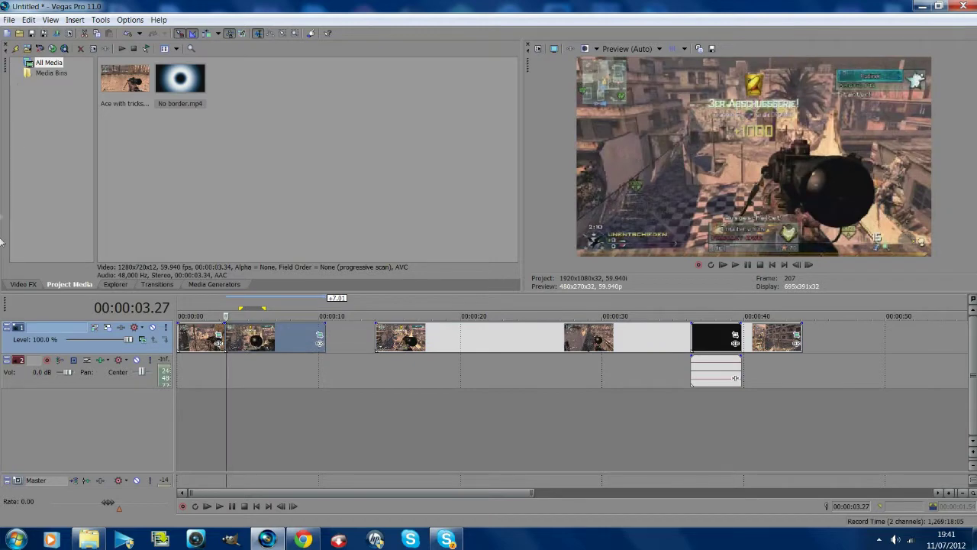
# Step: Apply the default TwixtorPRO effect to the middle segment and set its speed to 1%
pyautogui.click(19, 282)
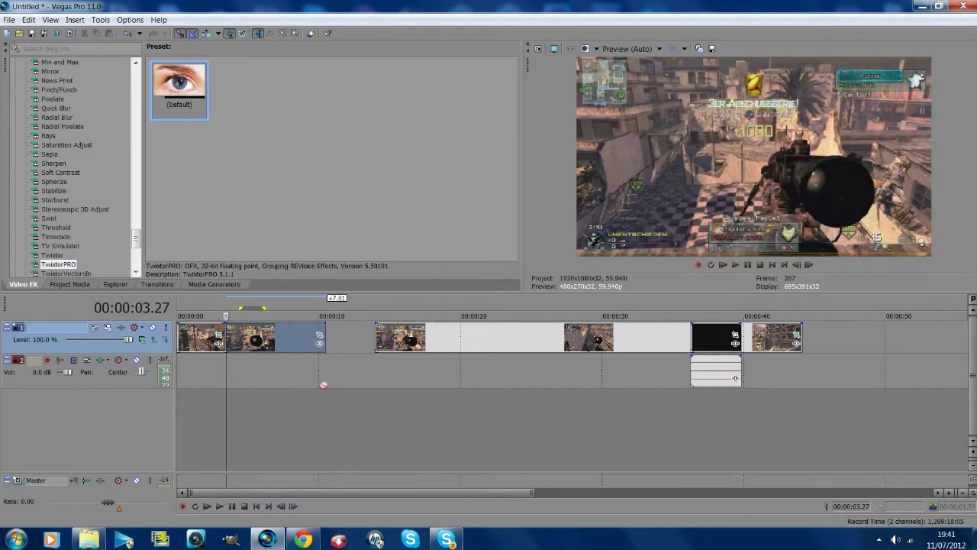
pyautogui.moveTo(244, 331); pyautogui.dragTo(244, 331)
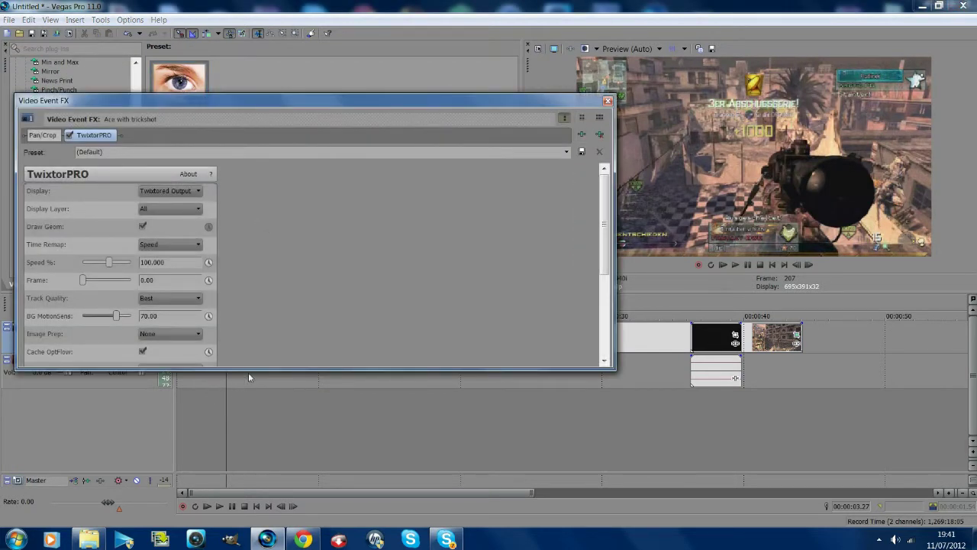
pyautogui.moveTo(250, 376); pyautogui.dragTo(231, 532)
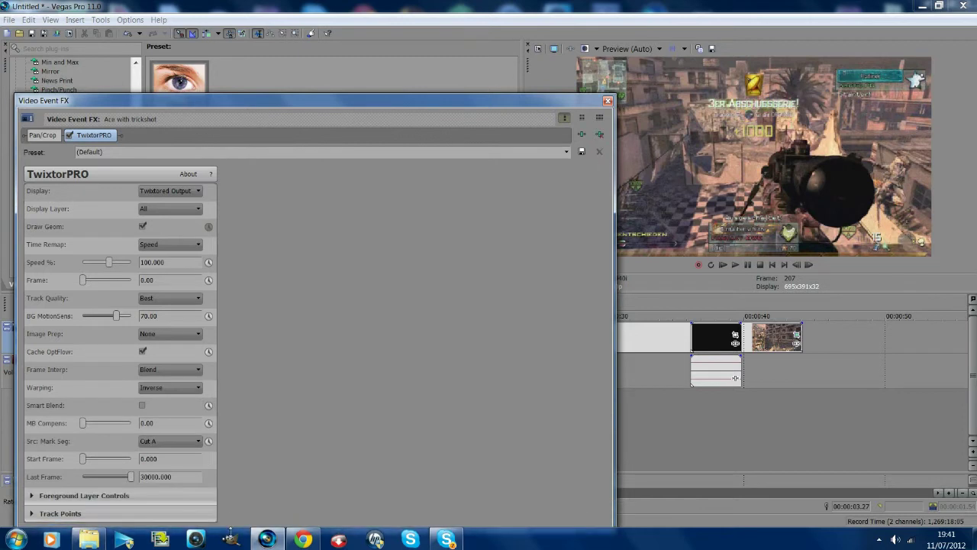
pyautogui.moveTo(231, 532); pyautogui.dragTo(229, 393)
pyautogui.click(167, 262)
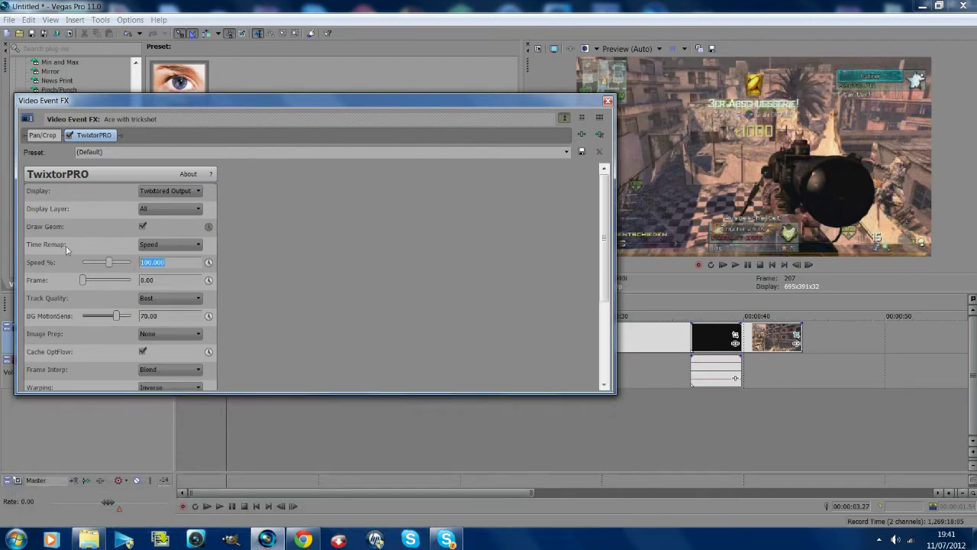
pyautogui.write('1')
pyautogui.press('Return')
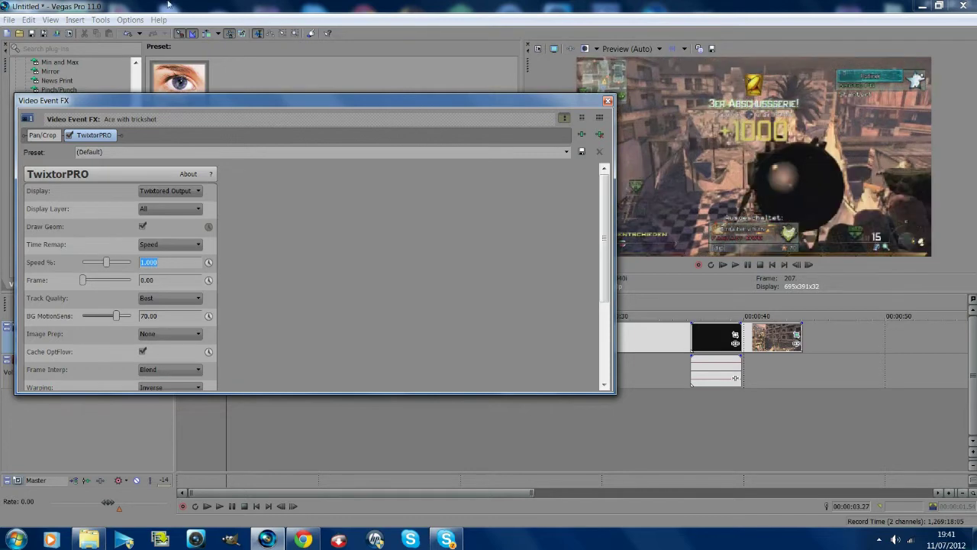
pyautogui.click(608, 101)
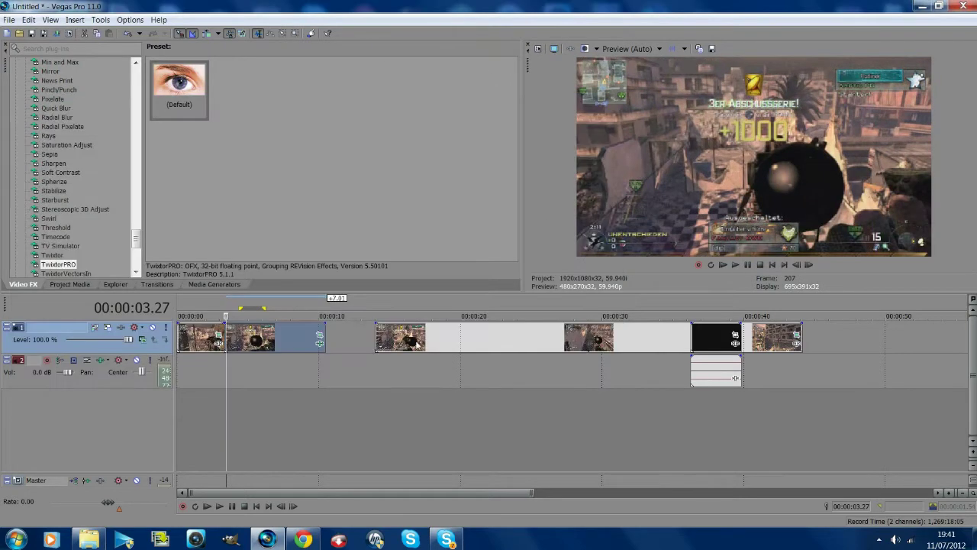
# Step: Preview the transition from the first clip into the slowed segment, starting at 00:00:01.59
pyautogui.moveTo(313, 374); pyautogui.dragTo(205, 361)
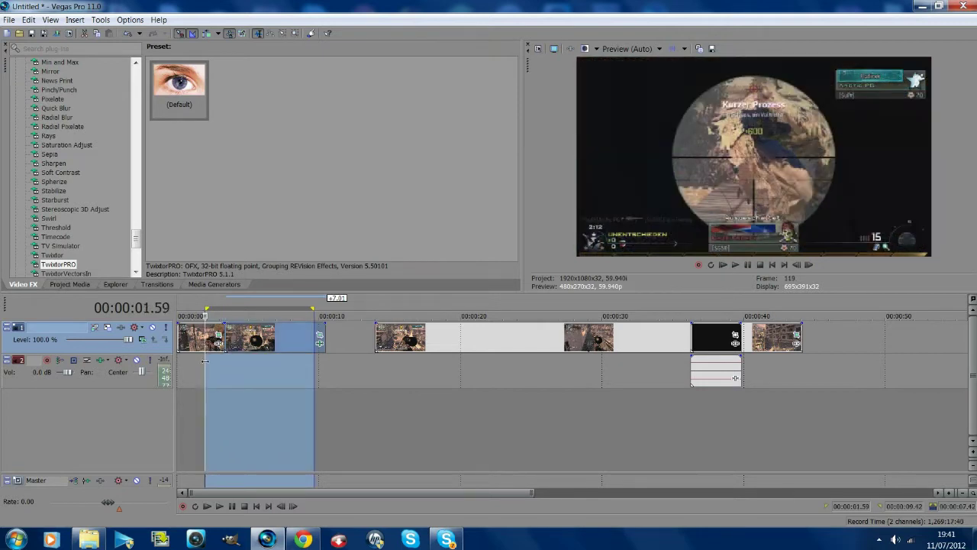
pyautogui.click(204, 360)
pyautogui.press('space')
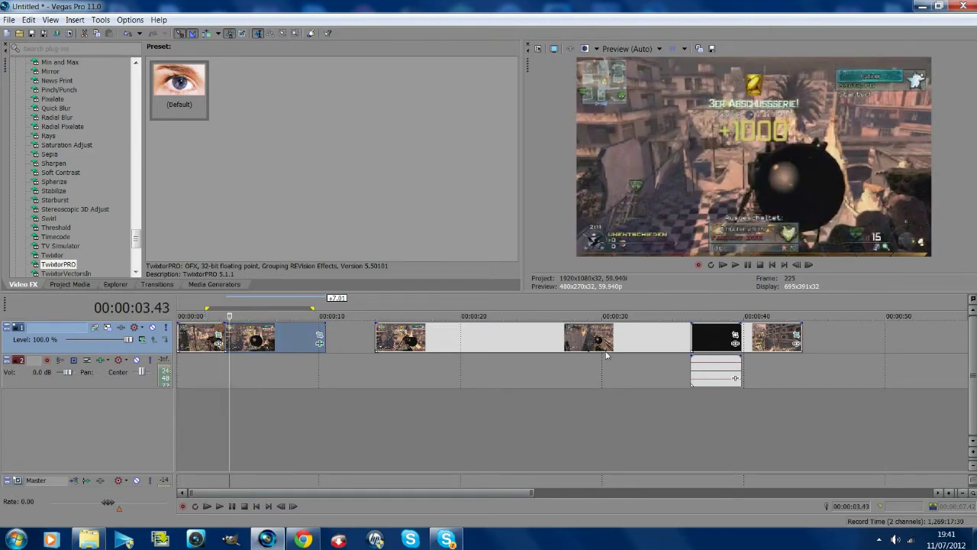
pyautogui.click(751, 265)
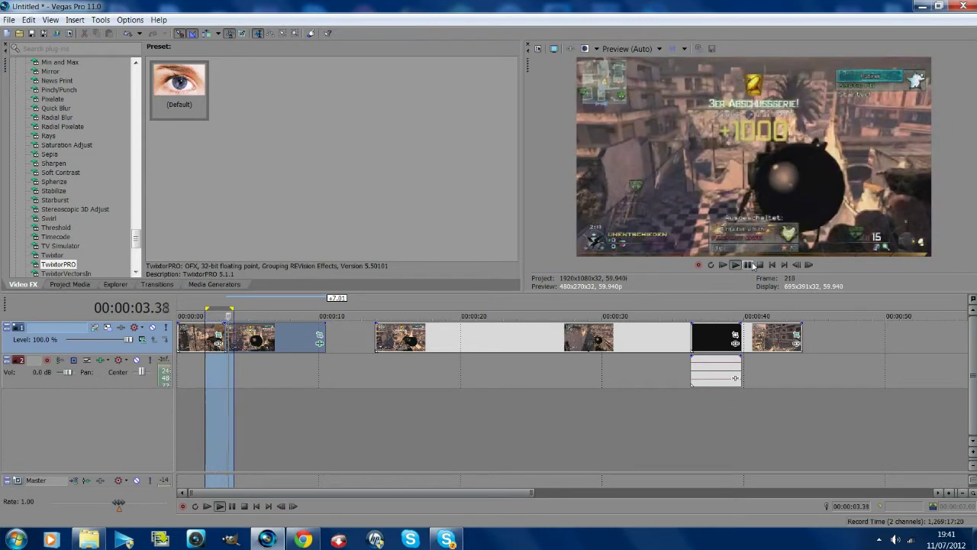
pyautogui.click(751, 265)
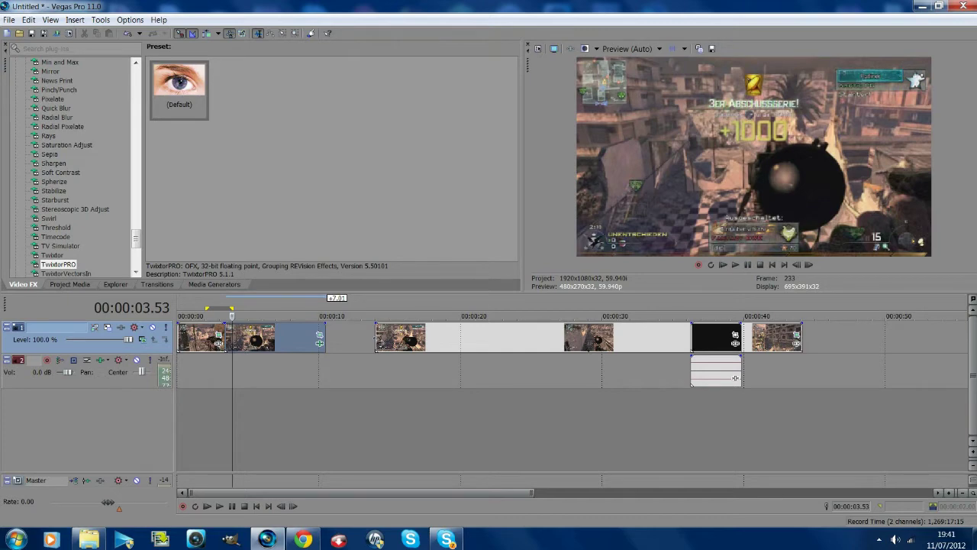
# Step: Trim the start of the last gameplay clip to the scoped frame at 00:00:16.07
pyautogui.click(377, 337)
pyautogui.moveTo(378, 336); pyautogui.dragTo(386, 337)
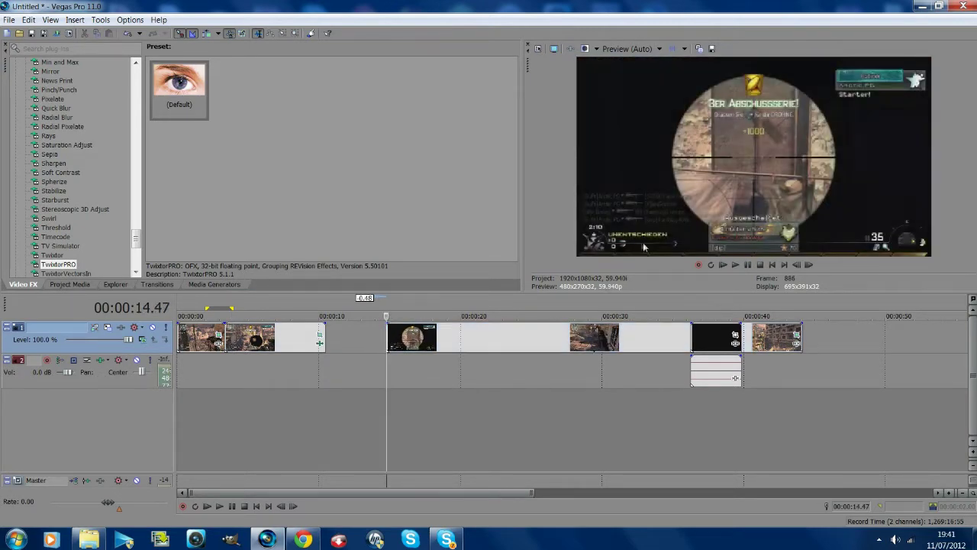
pyautogui.click(735, 265)
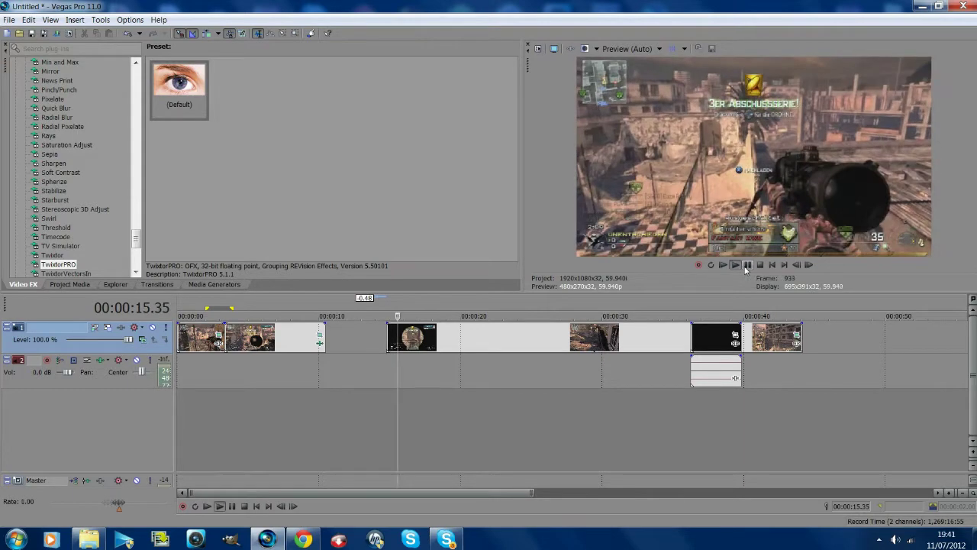
pyautogui.click(746, 265)
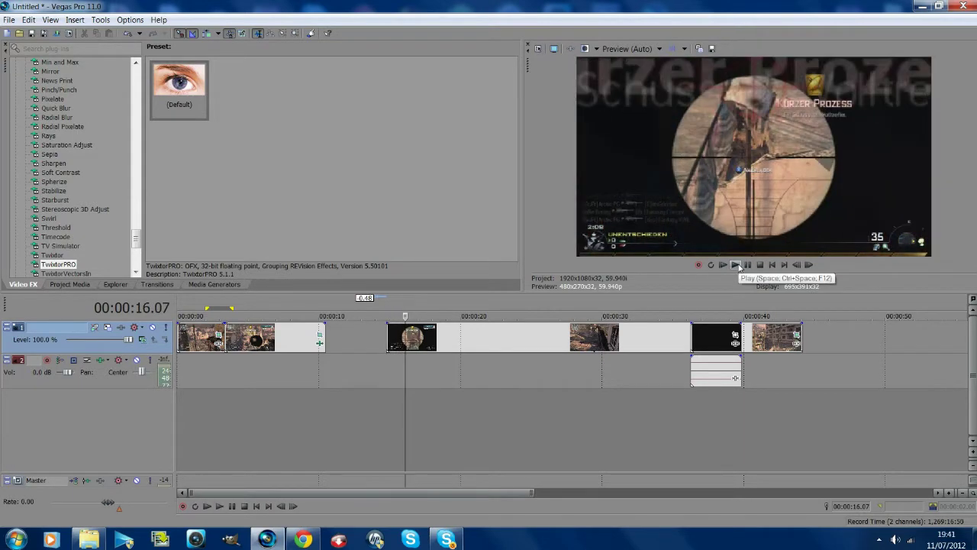
pyautogui.moveTo(388, 337); pyautogui.dragTo(413, 337)
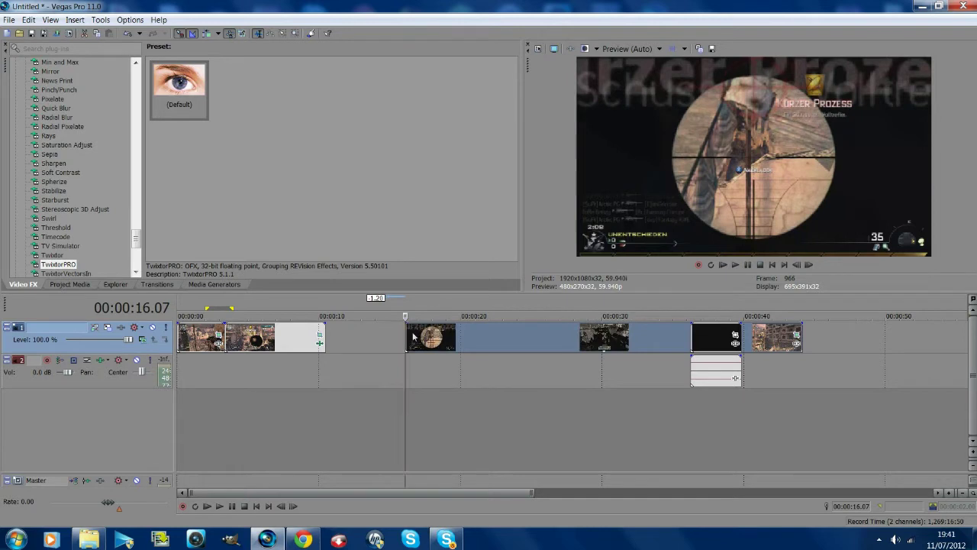
# Step: Set the preview quality to Best (Full) and save a snapshot of the scoped frame as the PNG file Image15
pyautogui.click(644, 50)
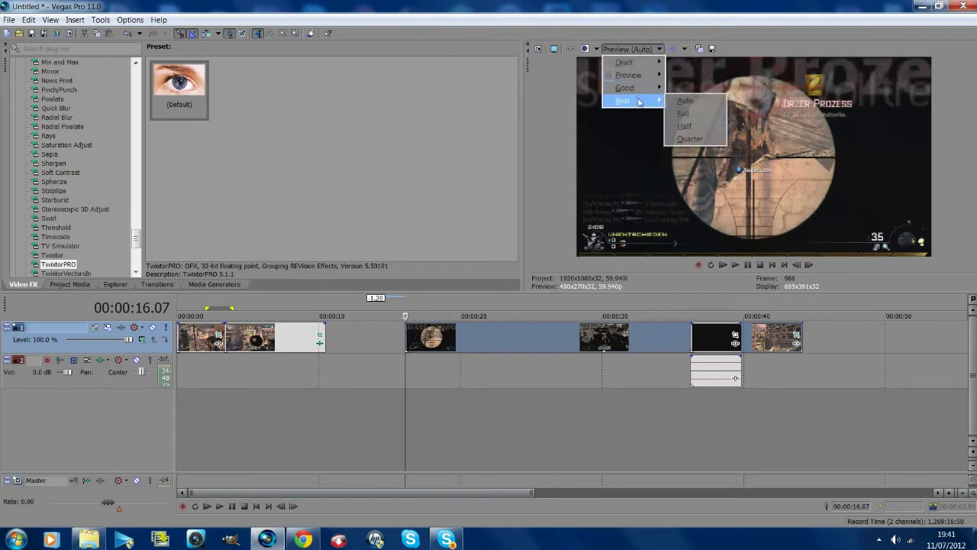
pyautogui.click(692, 113)
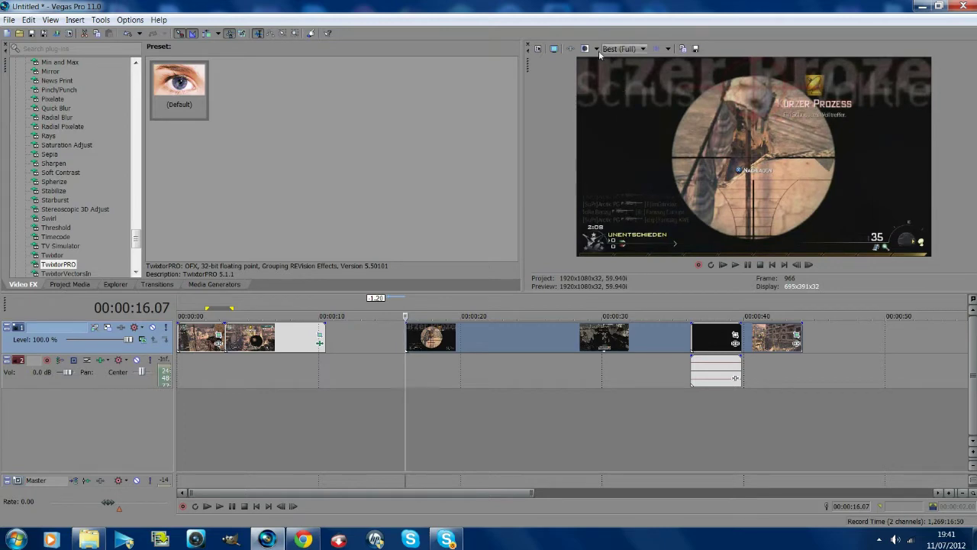
pyautogui.click(696, 49)
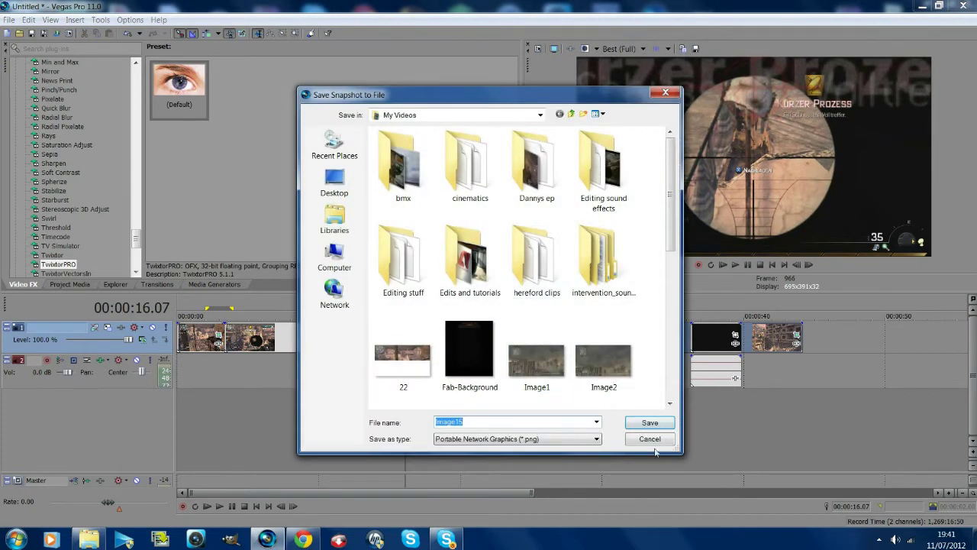
pyautogui.click(495, 441)
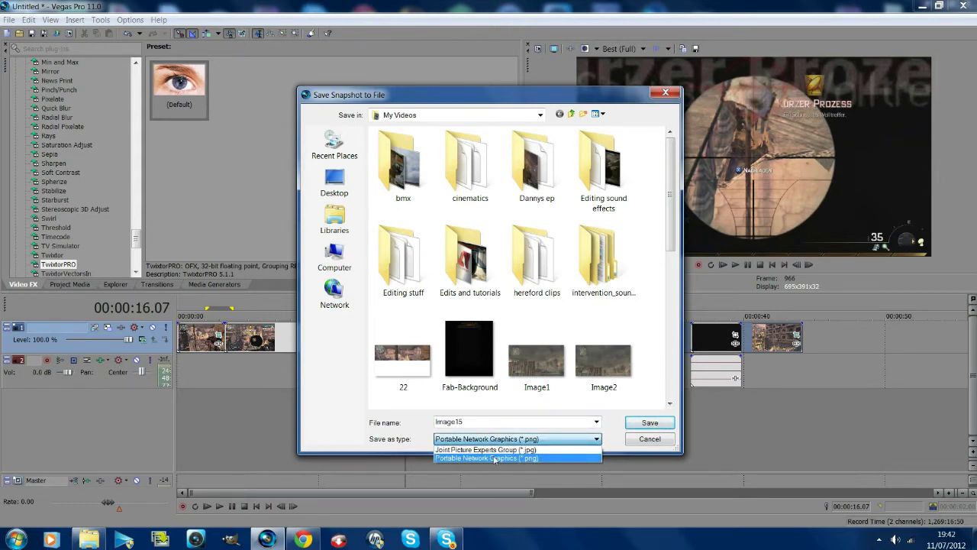
pyautogui.click(655, 426)
pyautogui.click(655, 424)
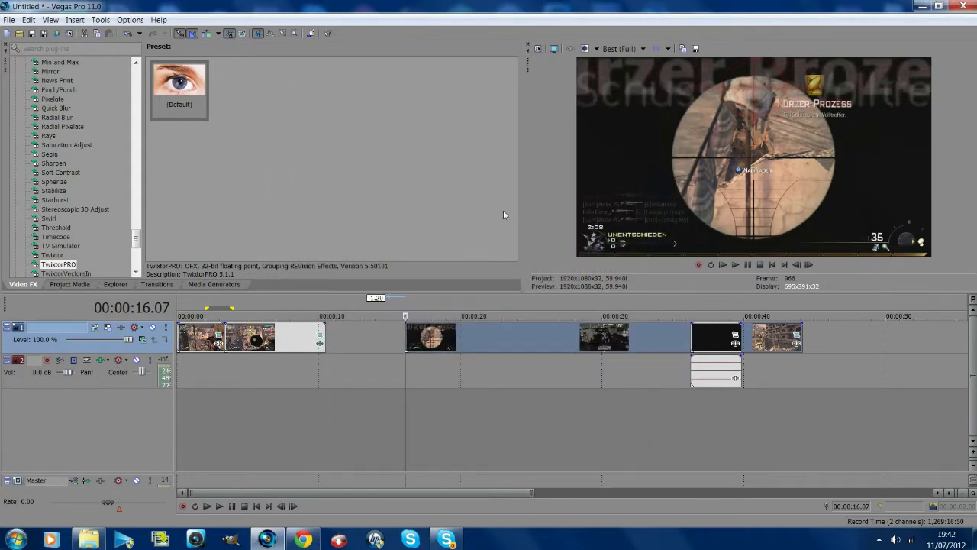
# Step: Return the preview quality to Preview (Auto) and place Image15.png in the gap before the last gameplay clip, starting at 00:00:11.35
pyautogui.click(61, 284)
pyautogui.click(622, 49)
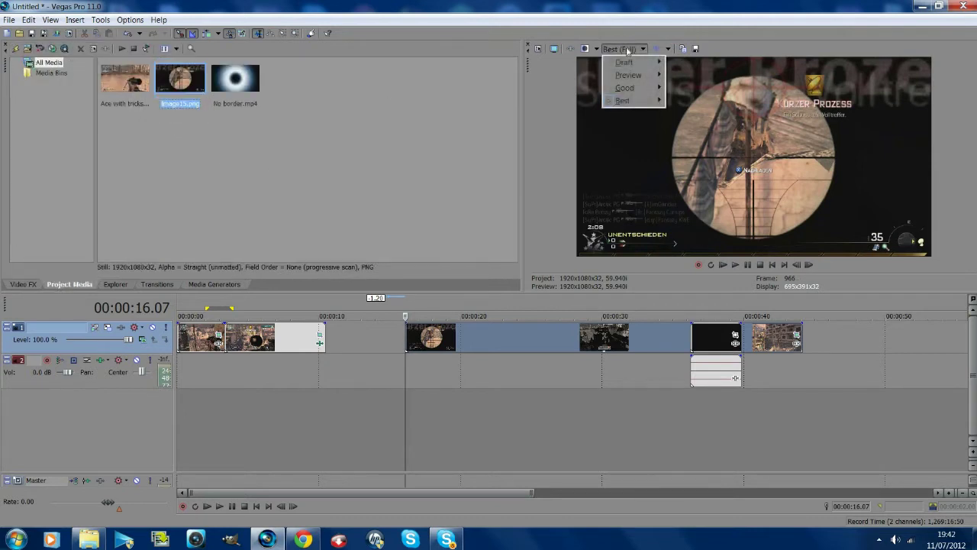
pyautogui.moveTo(634, 74)
pyautogui.click(683, 75)
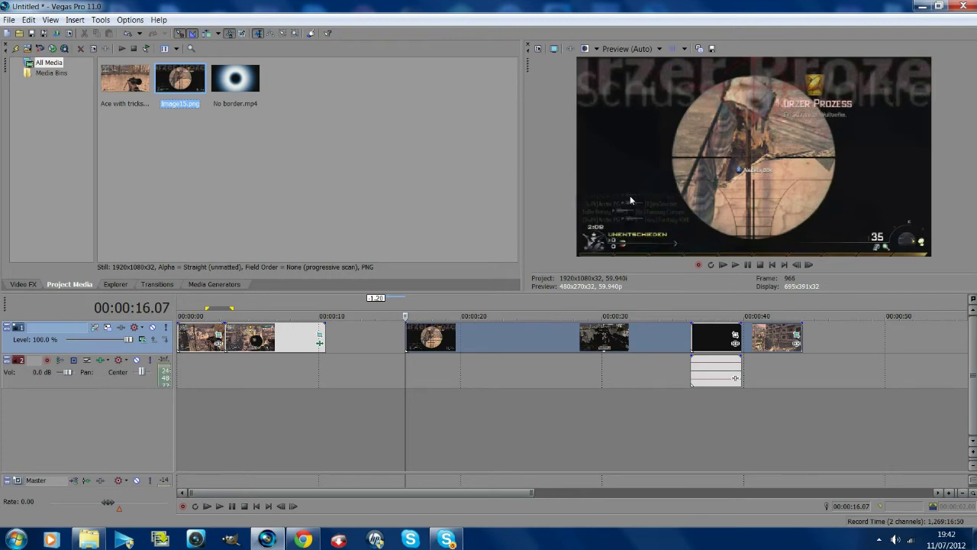
pyautogui.moveTo(180, 82); pyautogui.dragTo(345, 350)
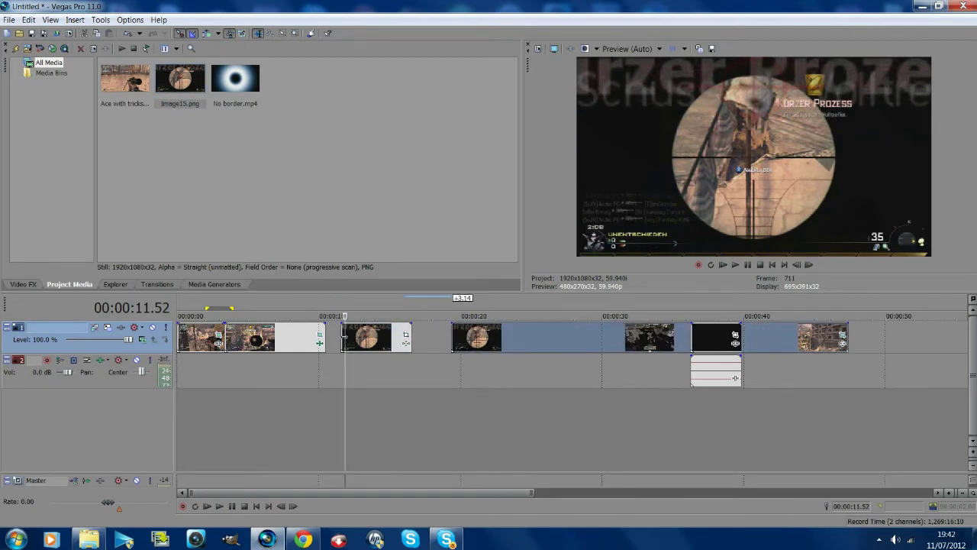
pyautogui.click(343, 338)
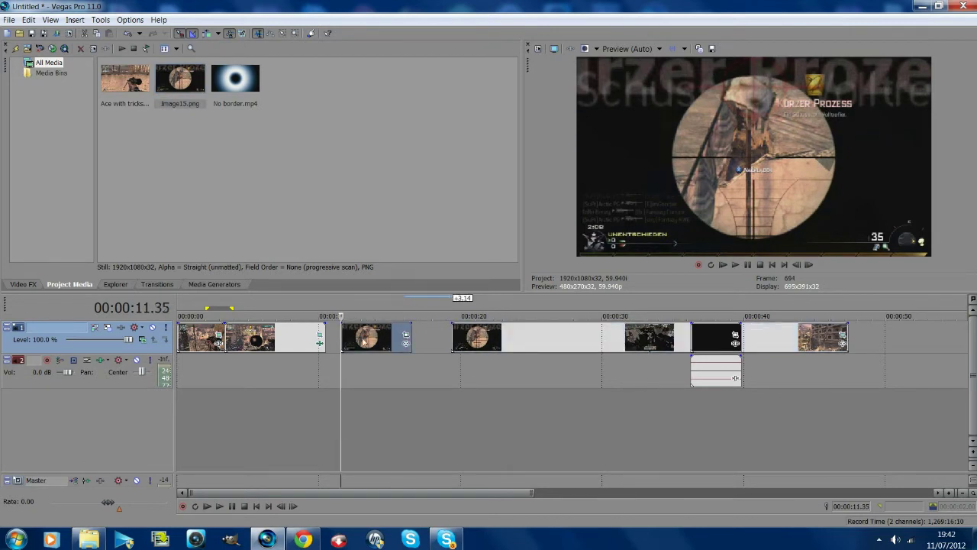
# Step: Open Pan/Crop for the Image15 still, enlarge its window and enable the mask
pyautogui.click(405, 337)
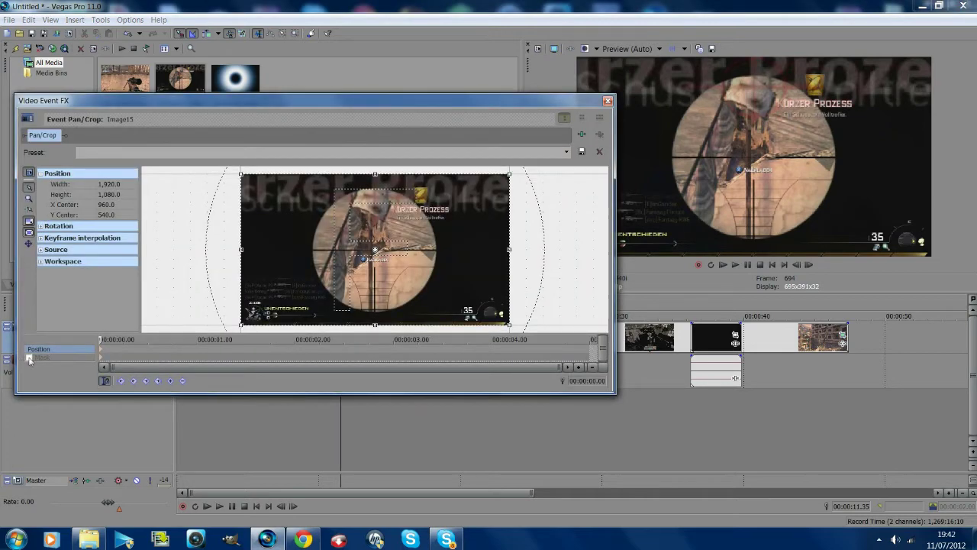
pyautogui.click(270, 399)
pyautogui.moveTo(269, 394); pyautogui.dragTo(267, 414)
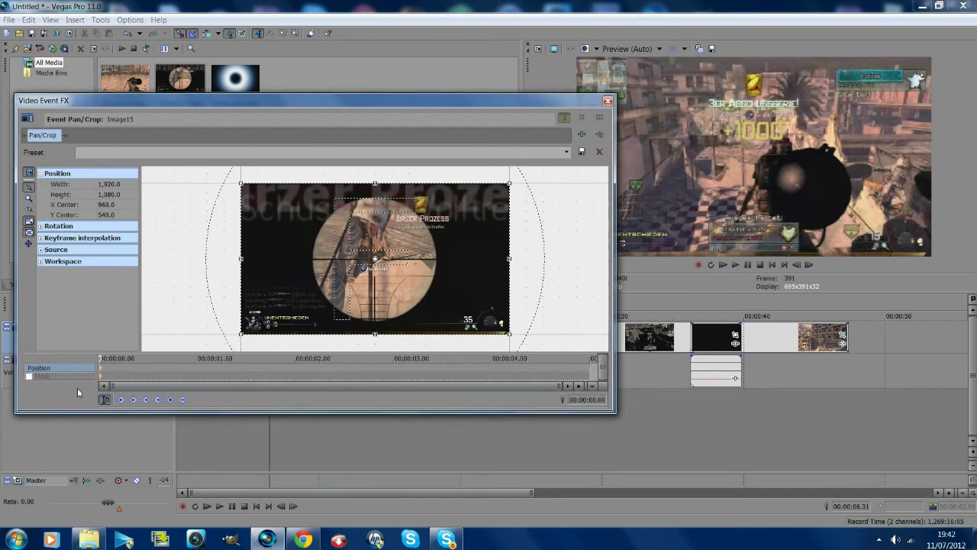
pyautogui.click(28, 377)
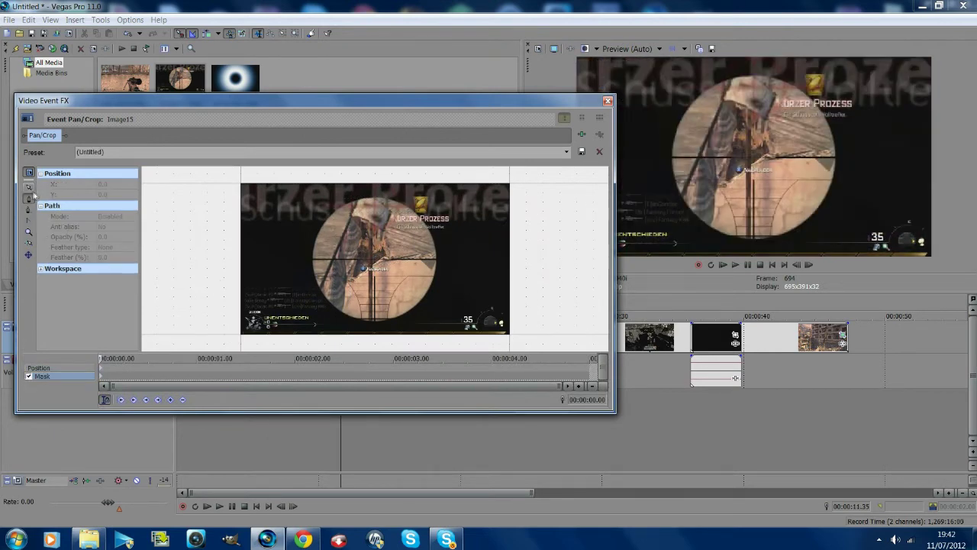
# Step: Draw a closed mask path around the circular scope view in the still
pyautogui.click(321, 227)
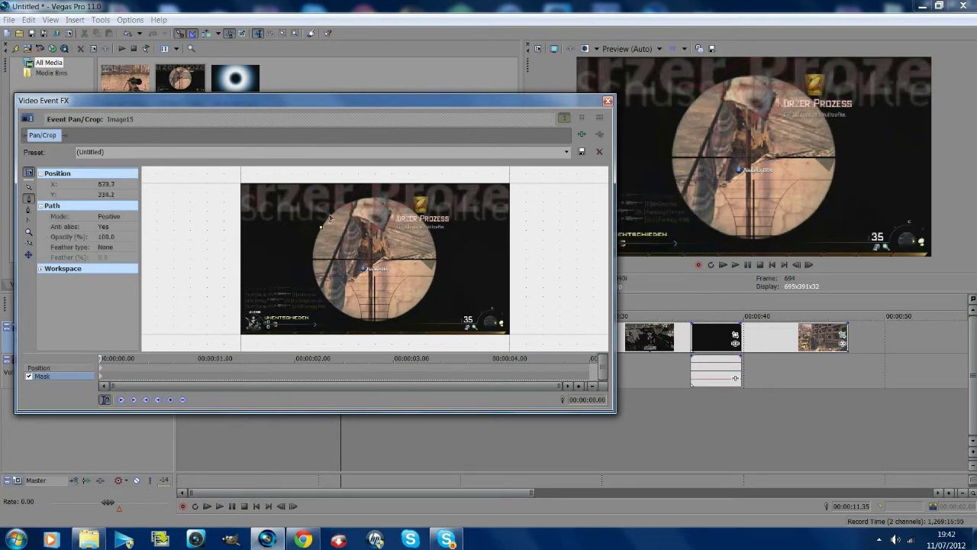
pyautogui.click(396, 206)
pyautogui.click(438, 265)
pyautogui.click(424, 303)
pyautogui.click(410, 311)
pyautogui.click(385, 322)
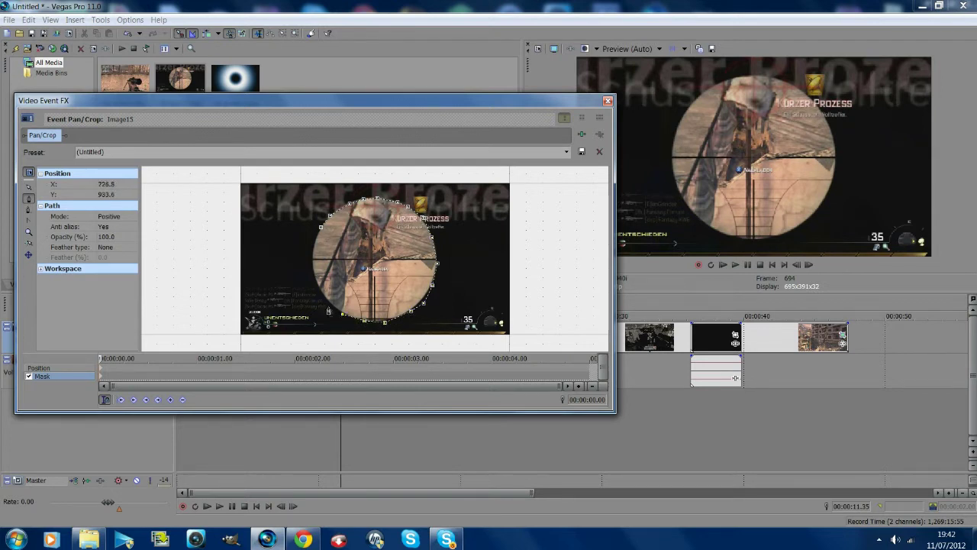
pyautogui.moveTo(317, 289); pyautogui.dragTo(311, 269)
pyautogui.click(320, 230)
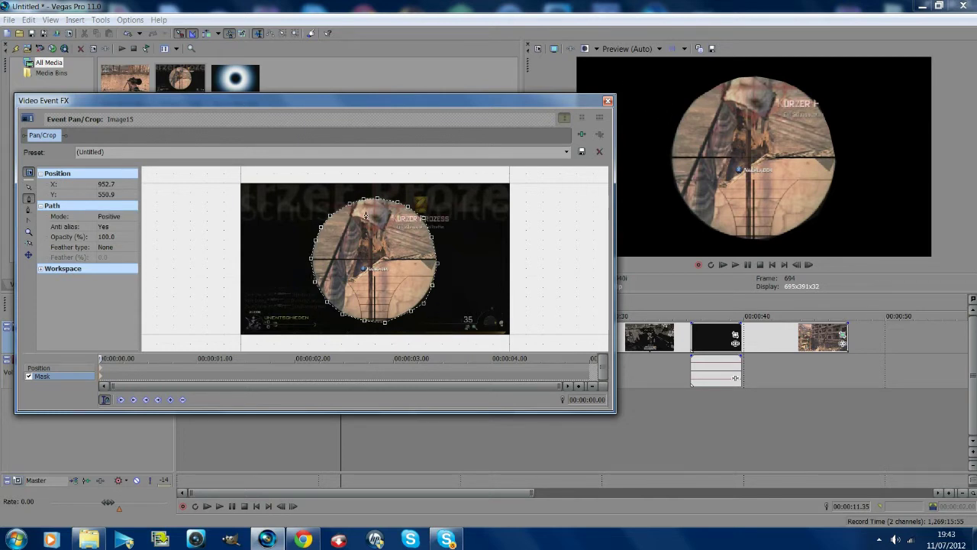
# Step: Set the mask's feather type to Both with 3.9% feather and close the Pan/Crop window
pyautogui.click(41, 206)
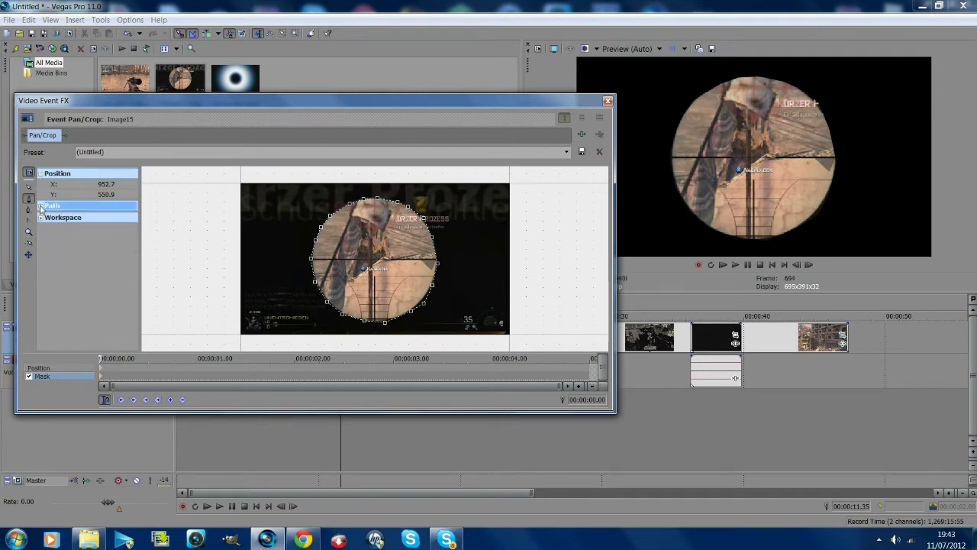
pyautogui.click(42, 206)
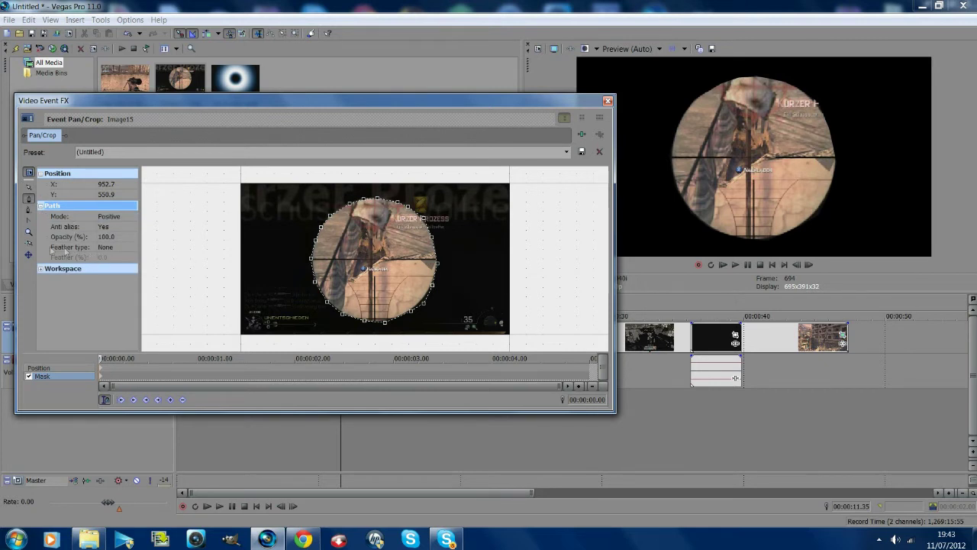
pyautogui.click(107, 247)
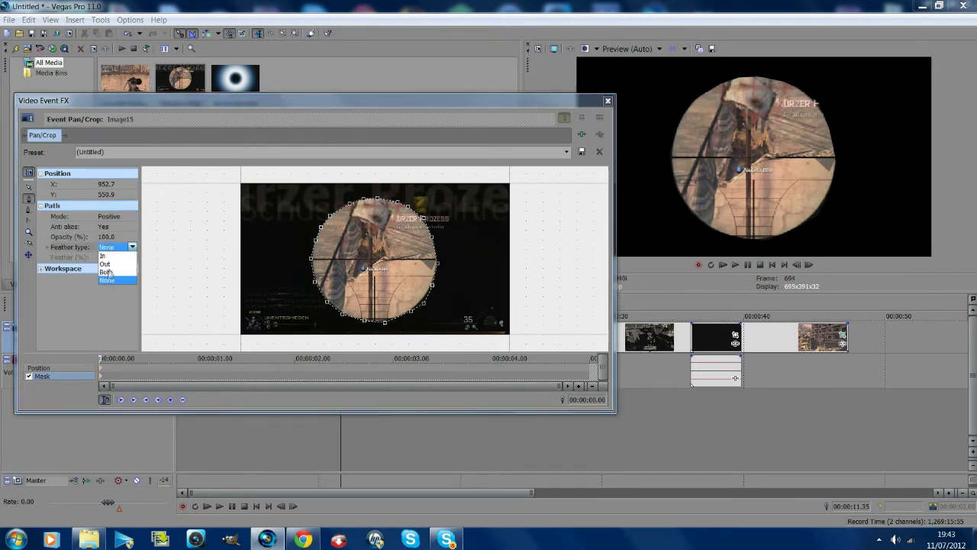
pyautogui.click(107, 272)
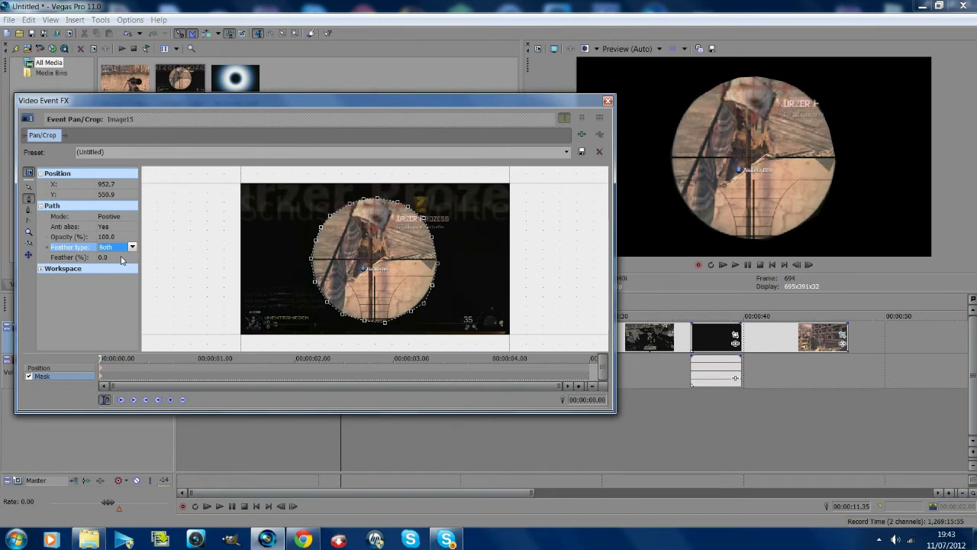
pyautogui.click(121, 259)
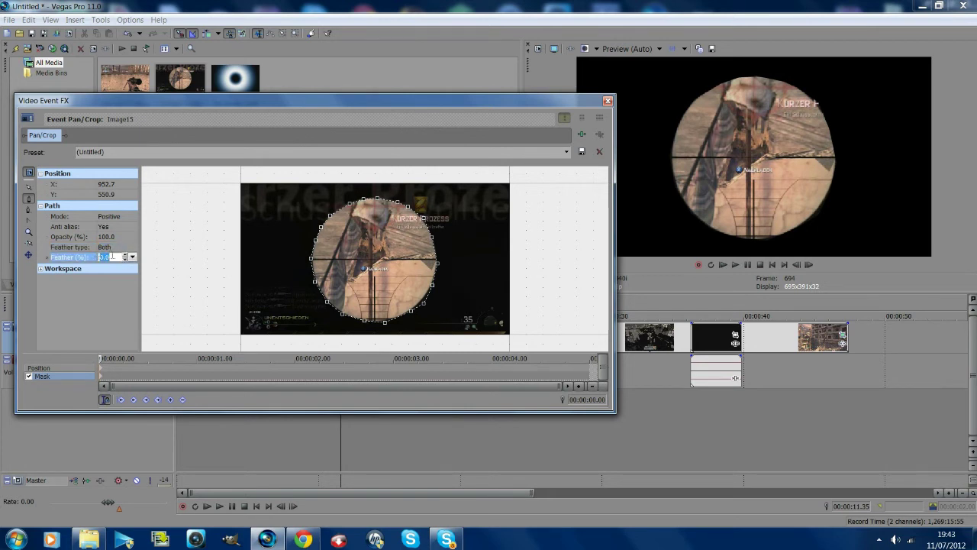
pyautogui.click(132, 258)
pyautogui.moveTo(102, 270); pyautogui.dragTo(106, 270)
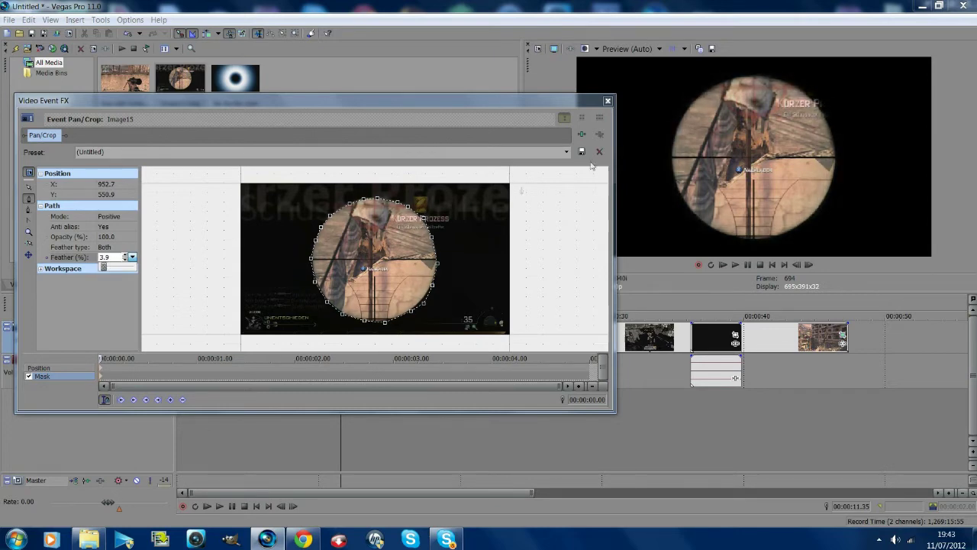
pyautogui.click(607, 101)
# Step: Insert a video track above the gameplay track and move the masked still onto it, starting at 00:00:06.57
pyautogui.click(352, 347)
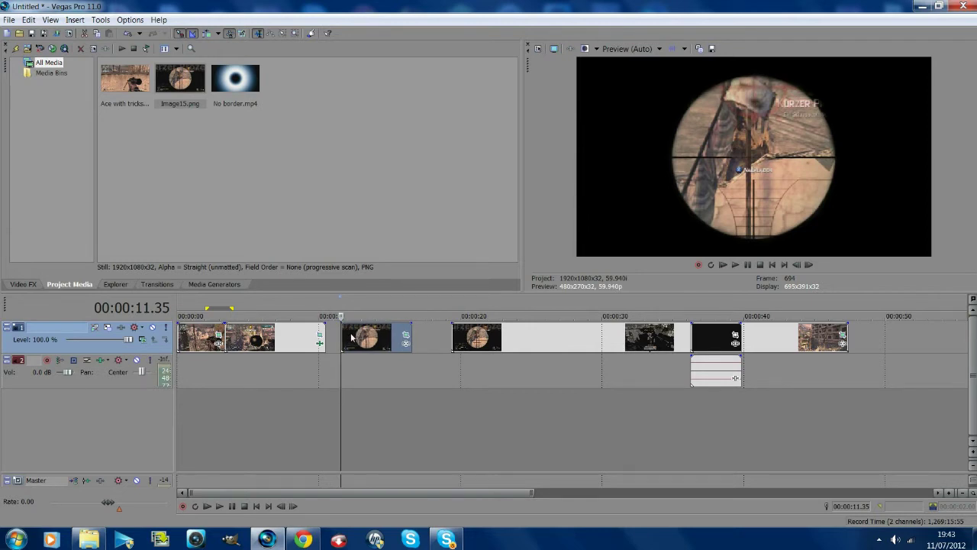
pyautogui.rightClick(337, 331)
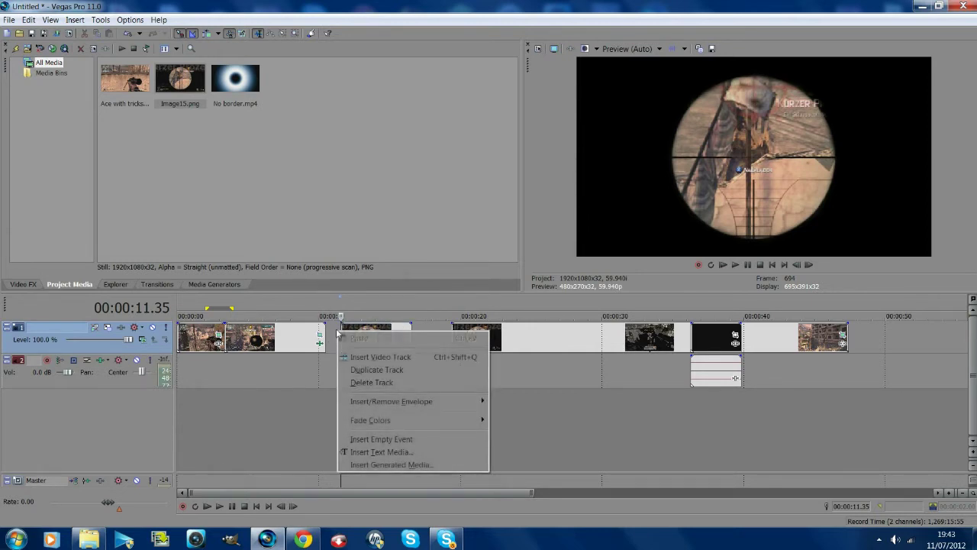
pyautogui.rightClick(436, 330)
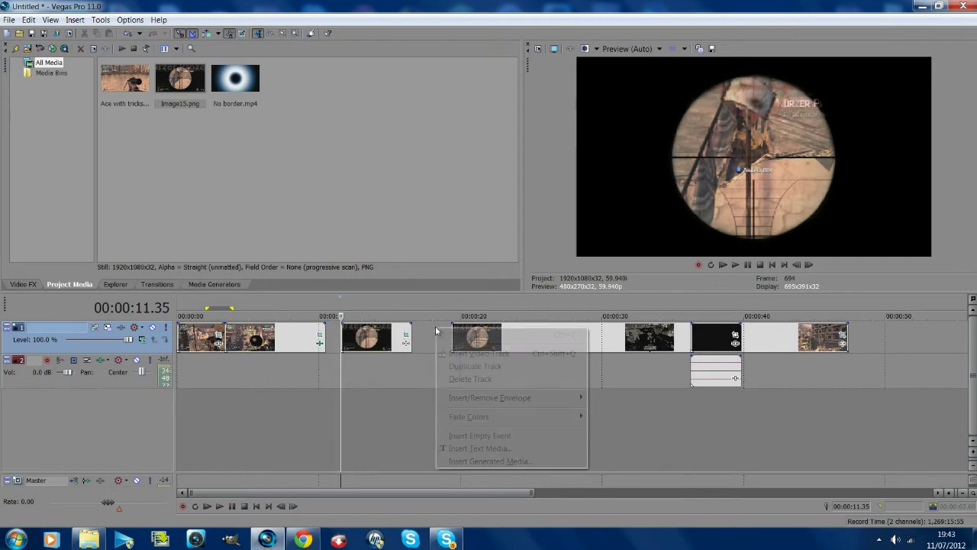
pyautogui.click(452, 355)
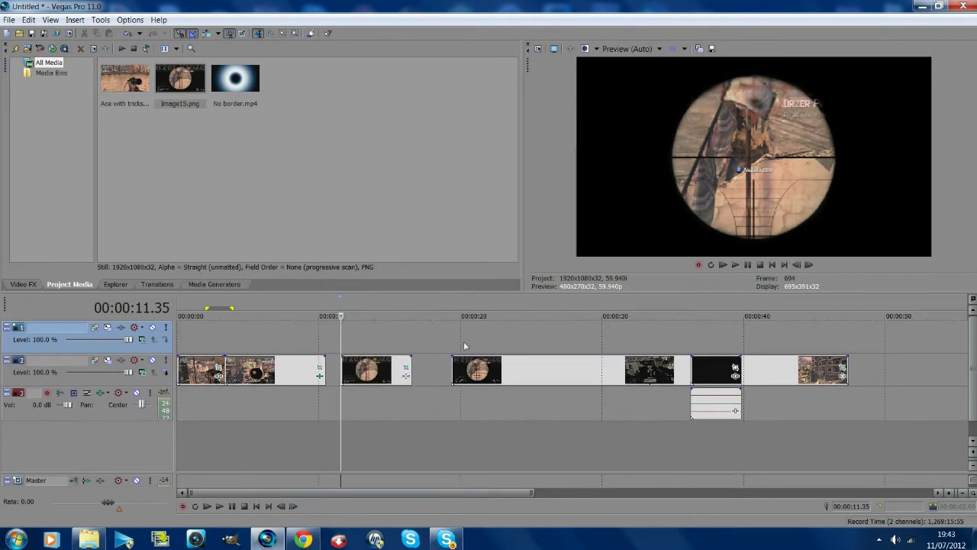
pyautogui.click(374, 378)
pyautogui.moveTo(370, 350); pyautogui.dragTo(301, 343)
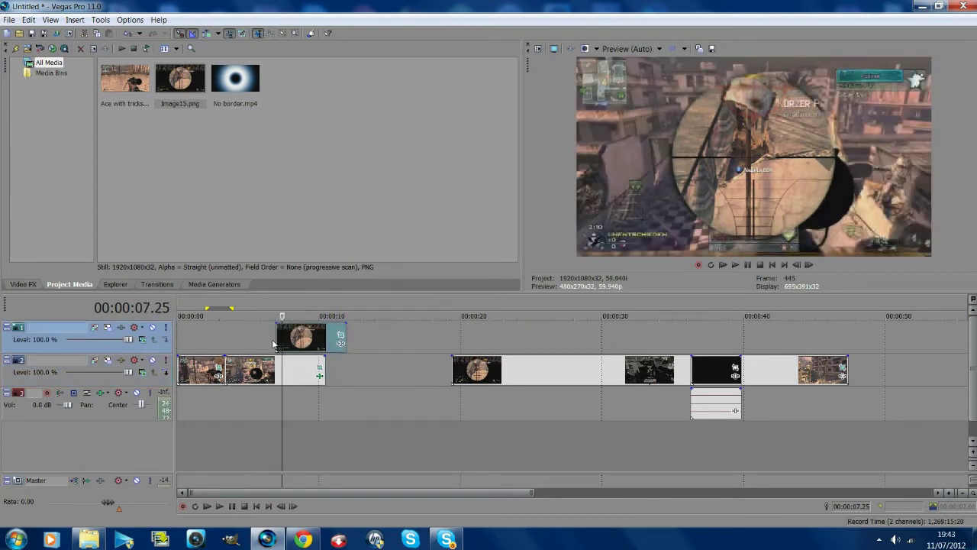
pyautogui.click(275, 344)
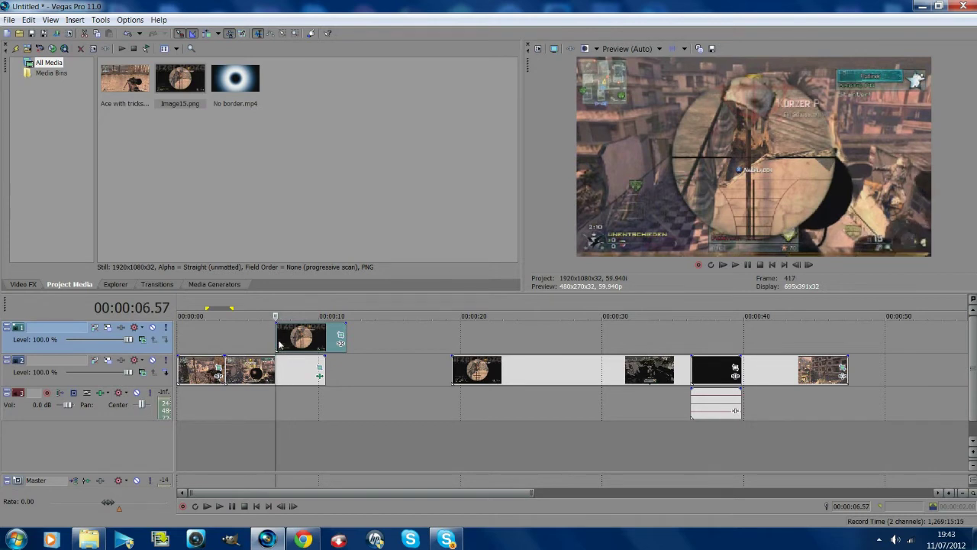
# Step: Preview the slowed segment's start and move the masked still above it earlier so that it begins at 00:00:04.26
pyautogui.click(226, 347)
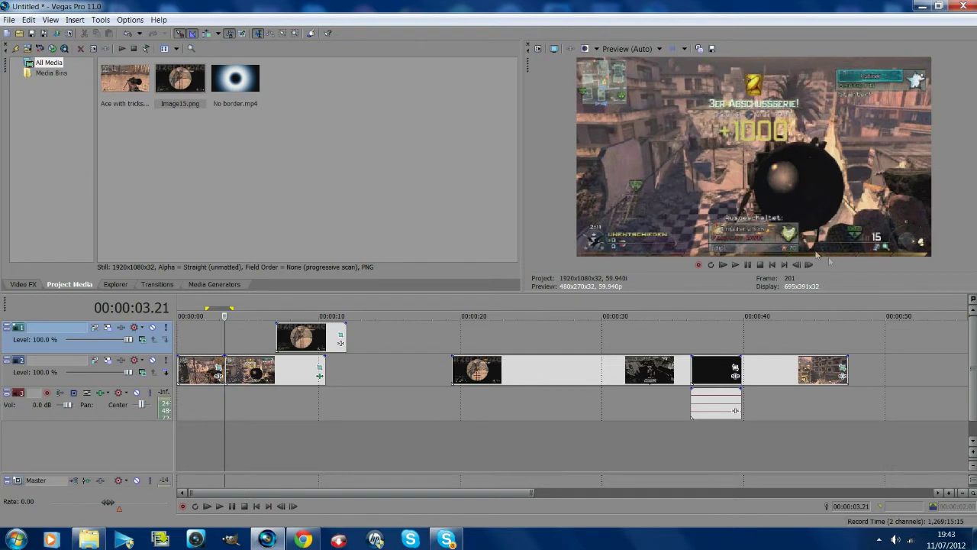
pyautogui.click(738, 265)
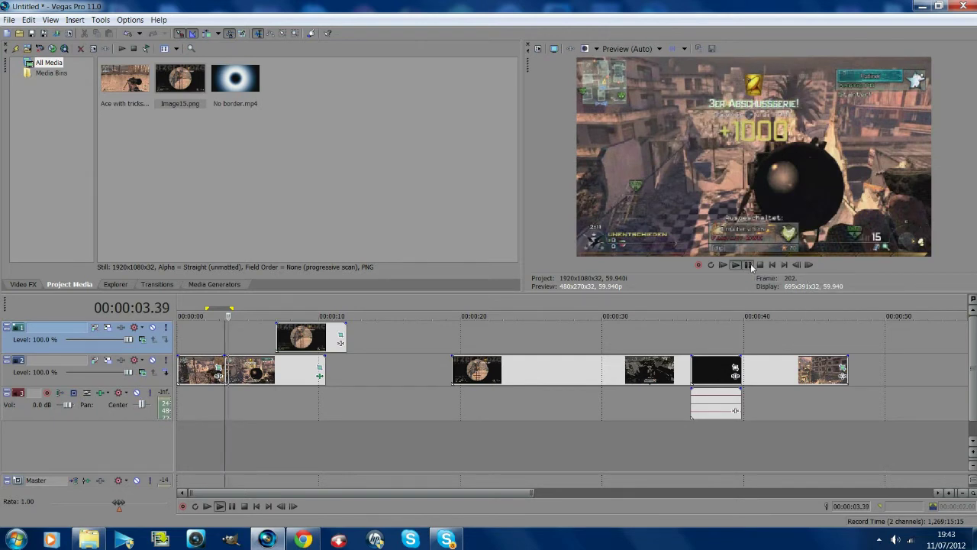
pyautogui.click(748, 265)
pyautogui.moveTo(298, 344); pyautogui.dragTo(242, 337)
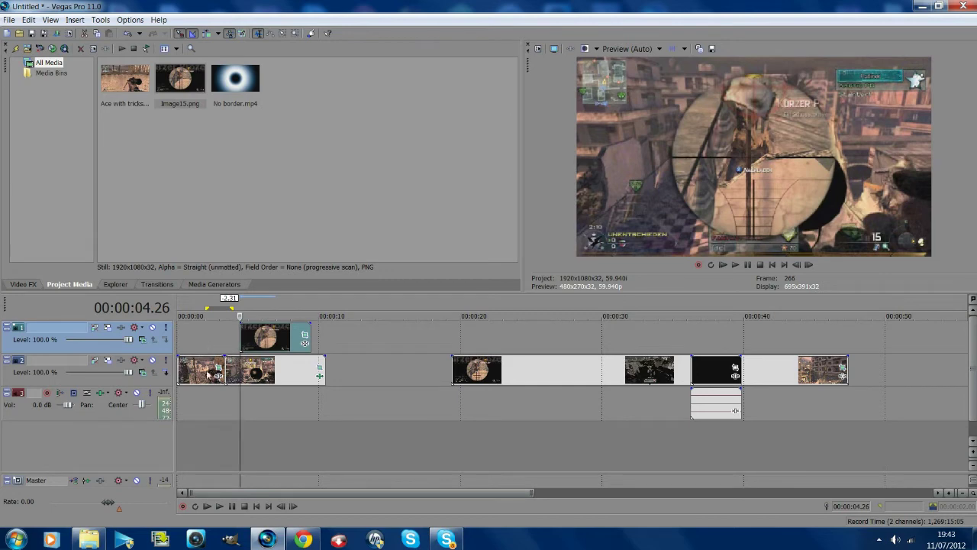
pyautogui.click(205, 370)
pyautogui.click(225, 372)
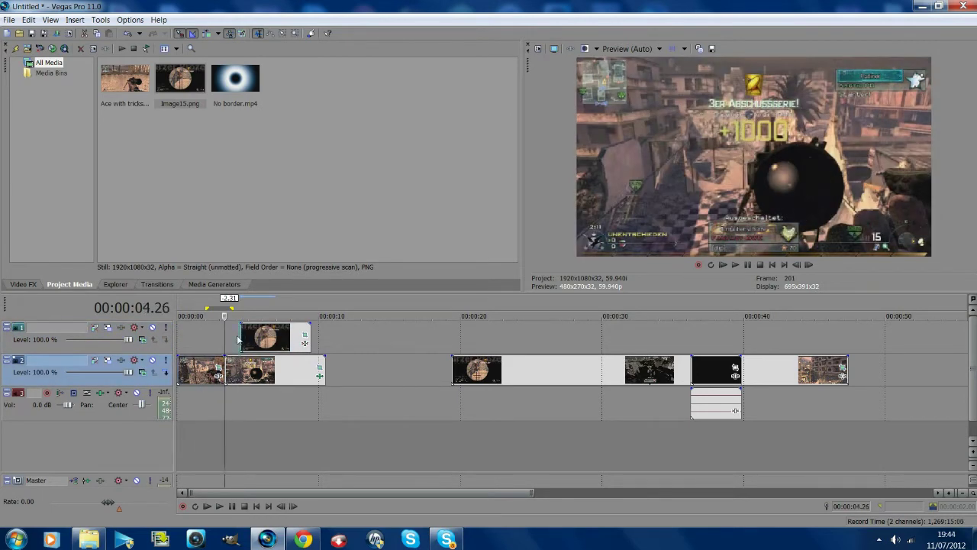
pyautogui.click(239, 339)
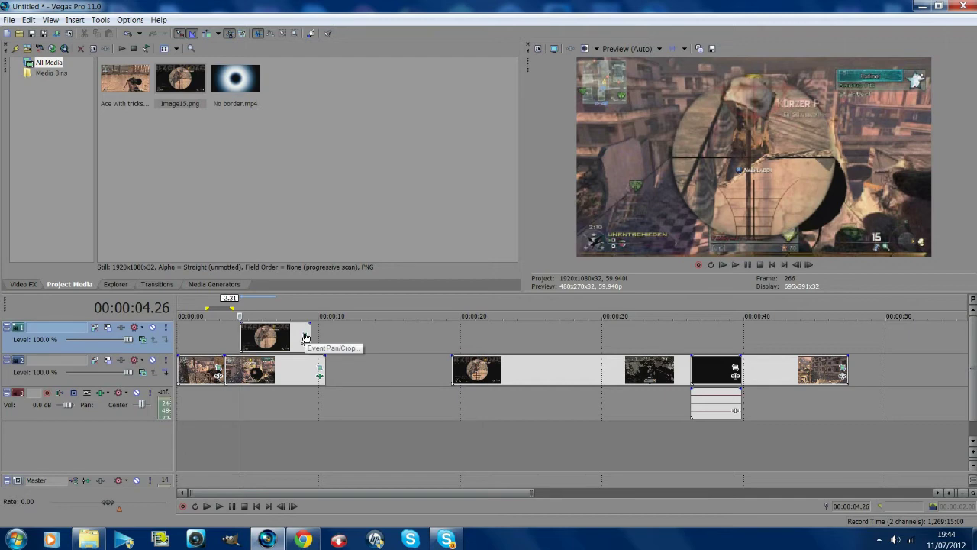
# Step: Shrink the masked still at its first position keyframe by enlarging the Pan/Crop frame to about 4,663 by 2,623
pyautogui.click(305, 337)
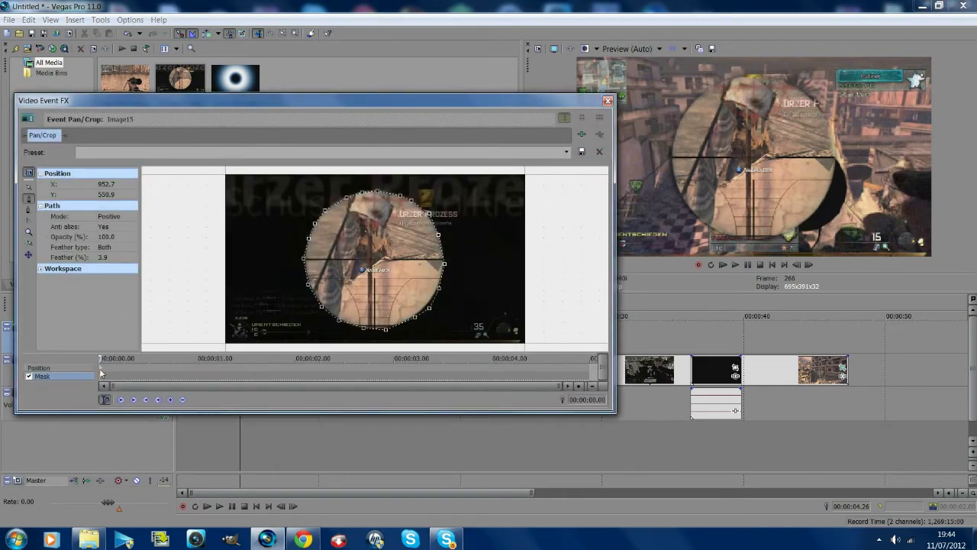
pyautogui.click(100, 368)
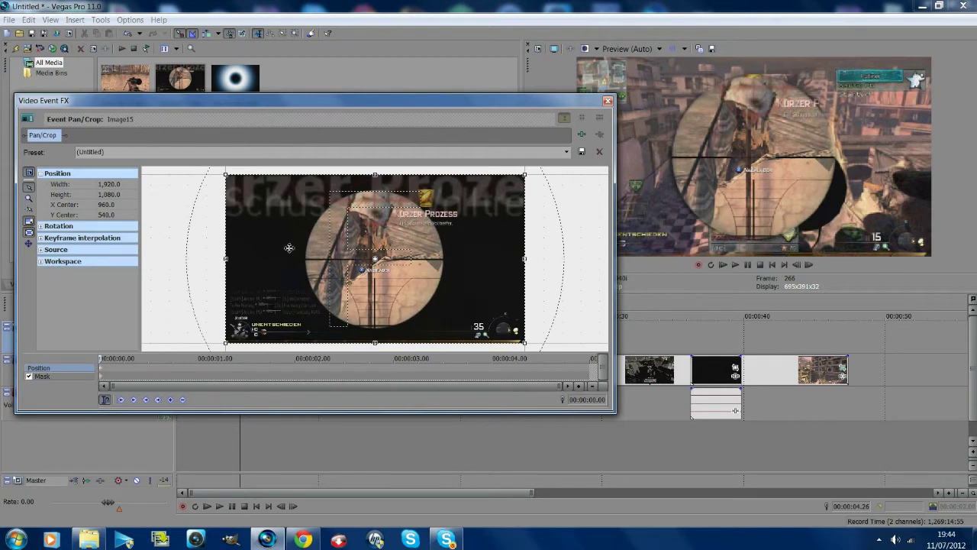
pyautogui.scroll(-2, 297, 246)
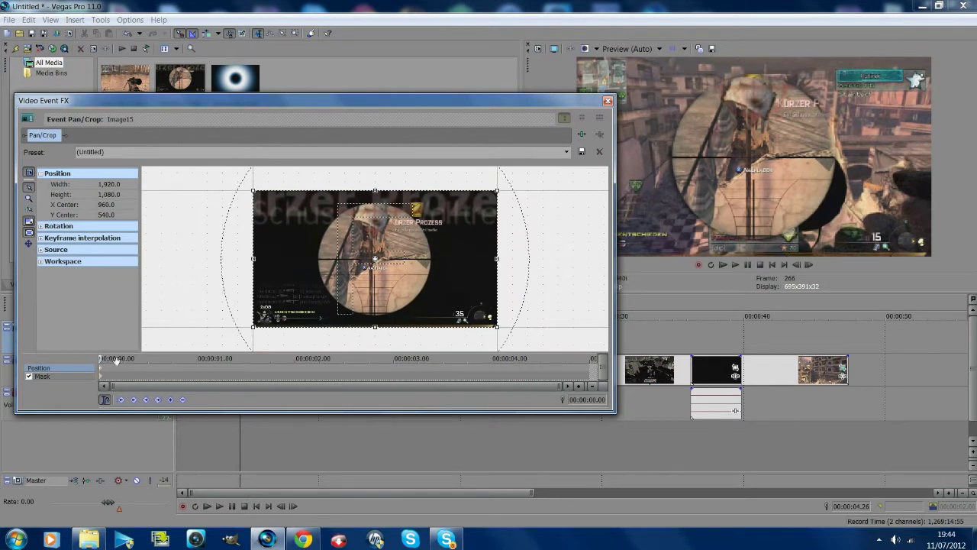
pyautogui.scroll(-1, 268, 315)
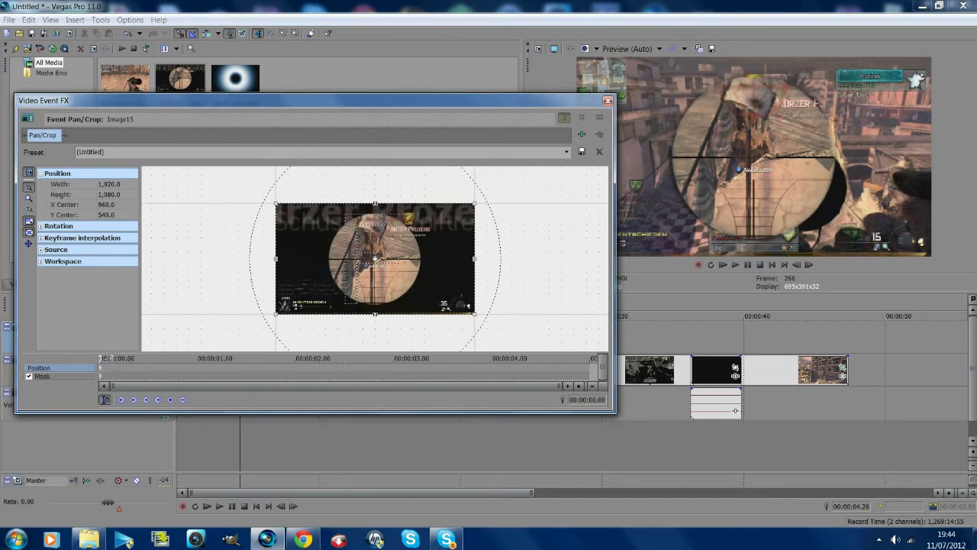
pyautogui.moveTo(275, 313); pyautogui.dragTo(217, 348)
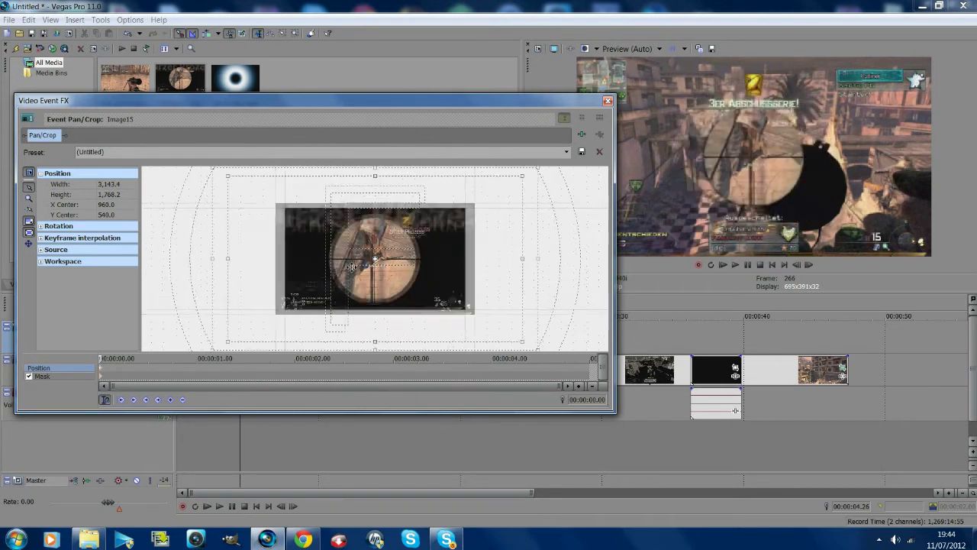
pyautogui.moveTo(272, 315); pyautogui.dragTo(227, 342)
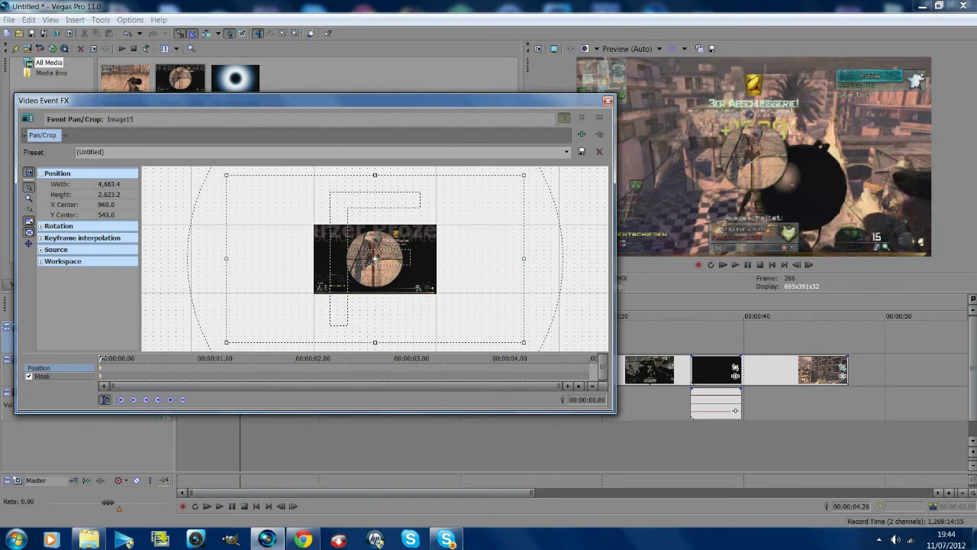
# Step: At 00:00:00.36 in Pan/Crop, keyframe the still with the Default preset and about one full rotation, and close the window
pyautogui.press('space')
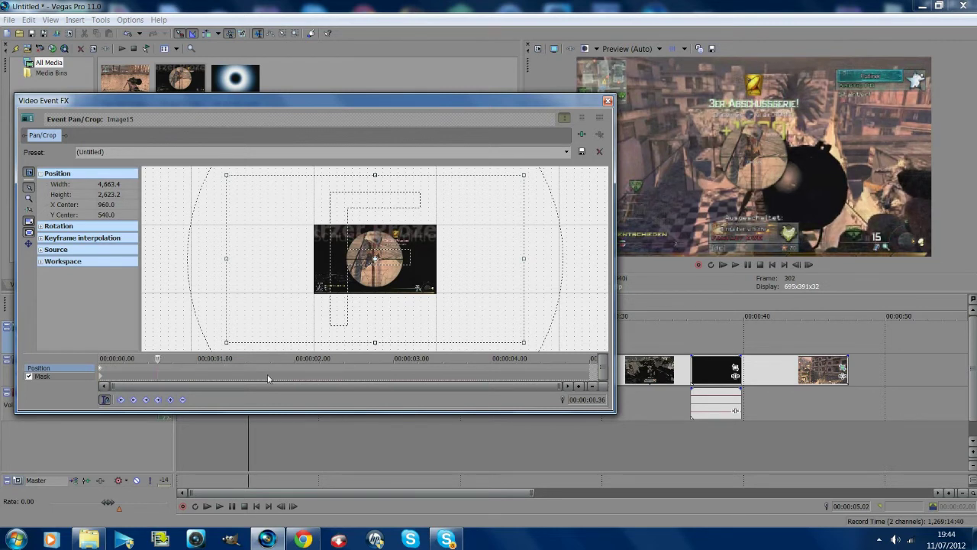
pyautogui.moveTo(227, 343); pyautogui.dragTo(294, 322)
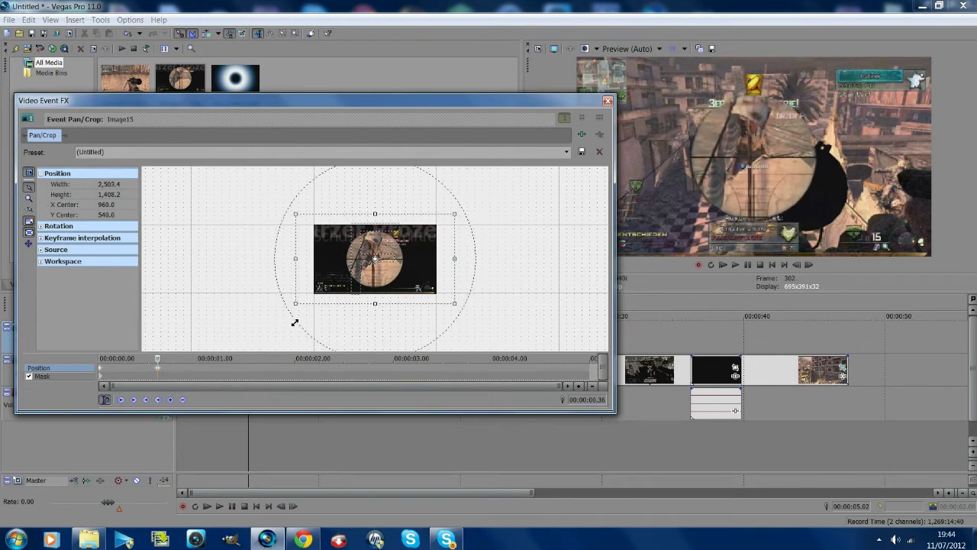
pyautogui.click(567, 153)
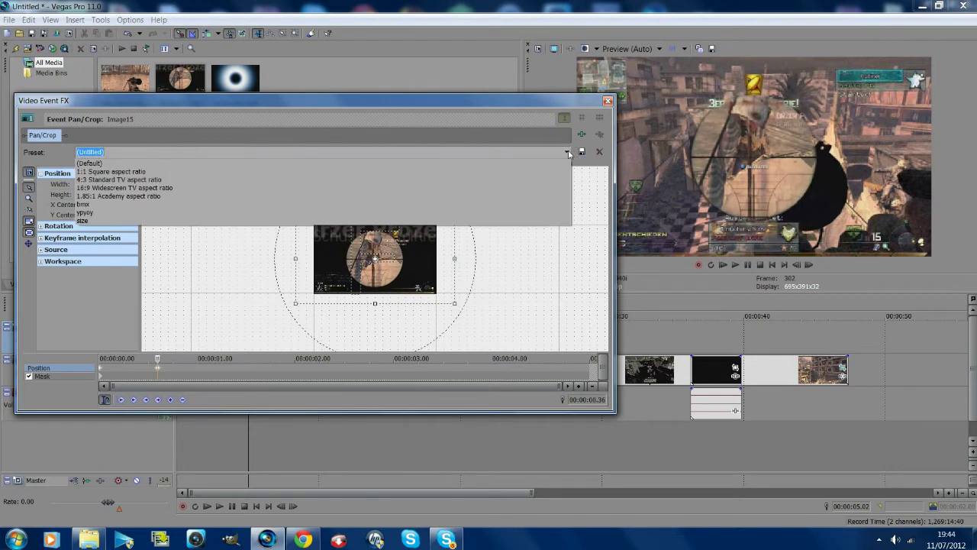
pyautogui.click(569, 163)
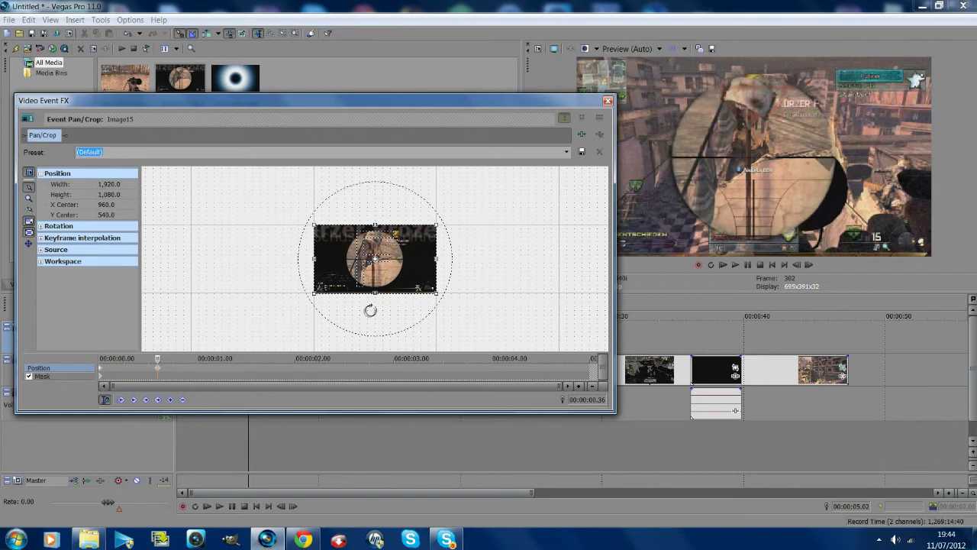
pyautogui.moveTo(375, 327)
pyautogui.mouseDown()
pyautogui.moveTo(399, 309)
pyautogui.moveTo(425, 239)
pyautogui.moveTo(356, 197)
pyautogui.moveTo(331, 313)
pyautogui.moveTo(372, 313)
pyautogui.mouseUp()
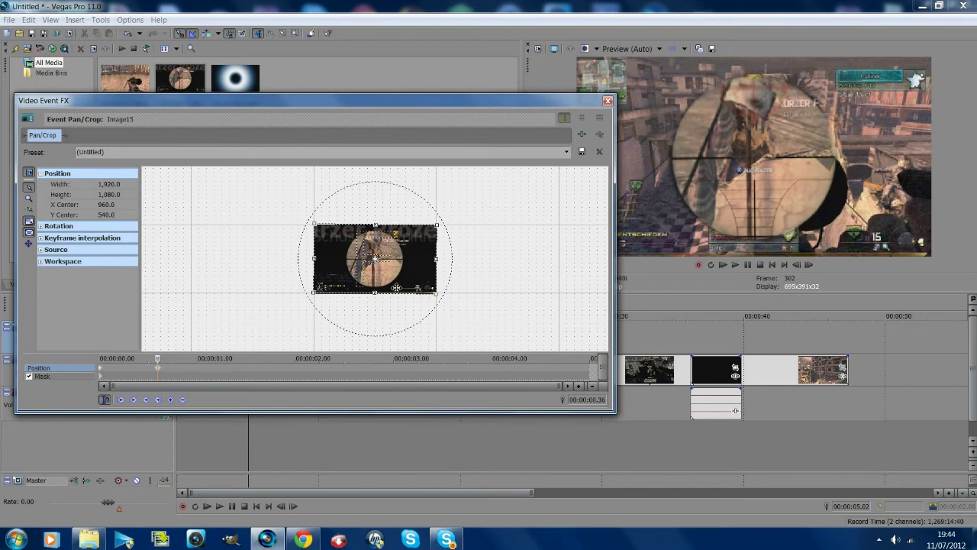
pyautogui.click(102, 371)
pyautogui.click(812, 265)
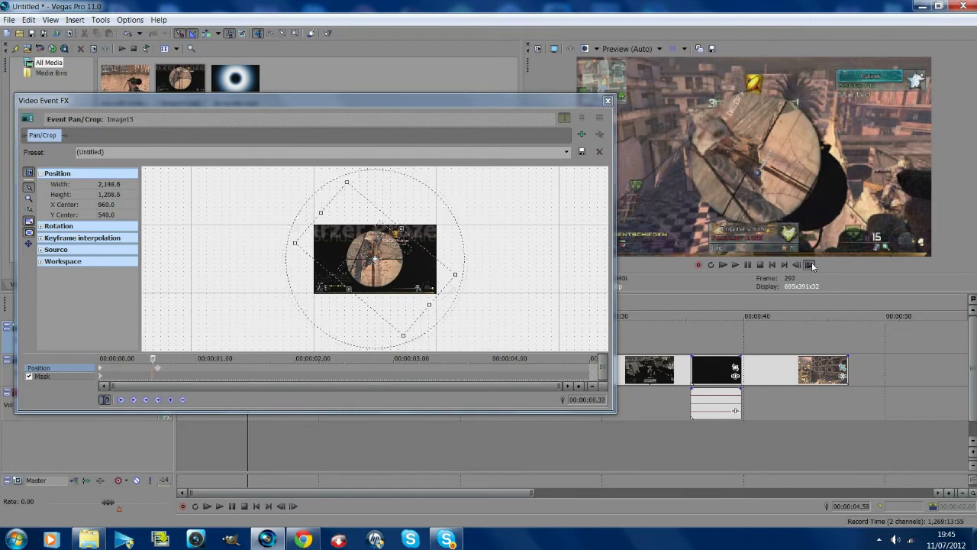
pyautogui.click(608, 100)
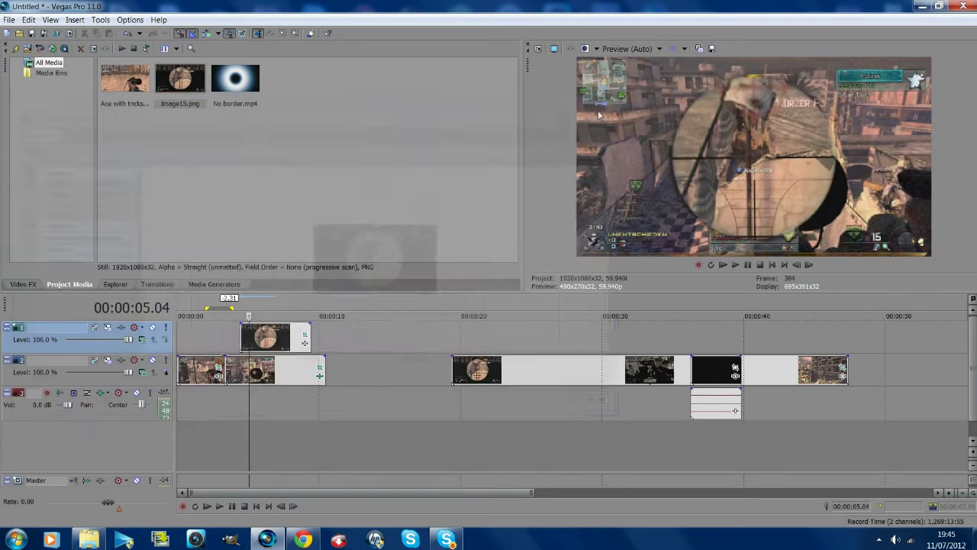
# Step: Preview the scope still's spin-in animation over the slowed segment, starting from about 00:00:03.21
pyautogui.moveTo(278, 435); pyautogui.dragTo(224, 406)
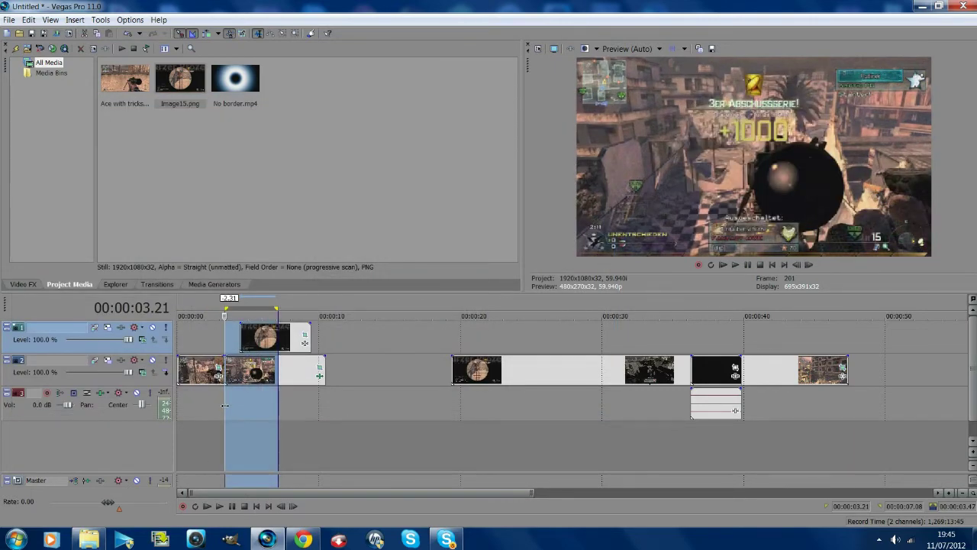
pyautogui.click(224, 406)
pyautogui.press('Right')
pyautogui.press('Right')
pyautogui.press('Right')
pyautogui.press('Right')
pyautogui.press('Right')
pyautogui.press('Right')
pyautogui.press('Right')
pyautogui.press('Right')
pyautogui.press('Right')
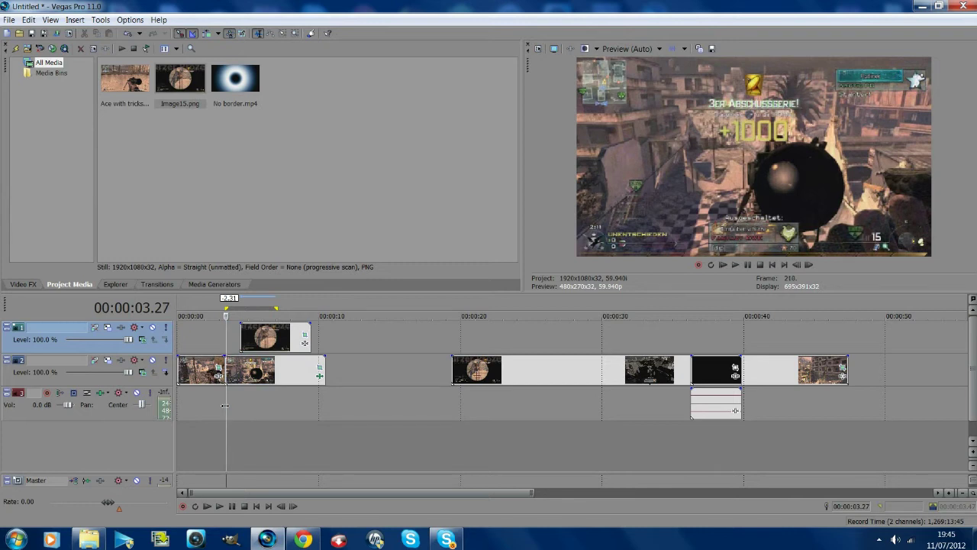
pyautogui.press('Right')
pyautogui.press('Right')
pyautogui.press('Right')
pyautogui.press('Right')
pyautogui.press('Right')
pyautogui.press('Right')
pyautogui.press('Right')
pyautogui.press('Right')
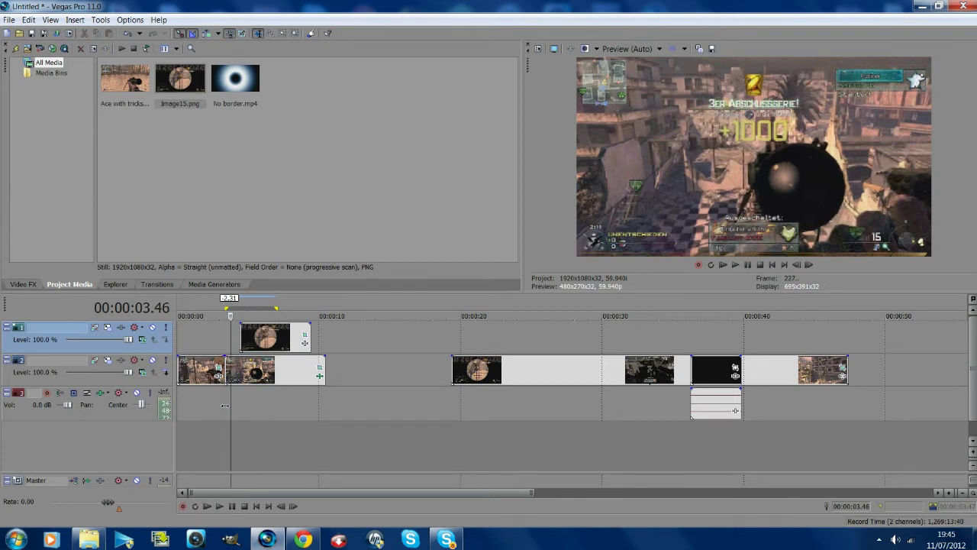
pyautogui.press('Right')
pyautogui.press('Right')
pyautogui.press('Right')
pyautogui.press('Right')
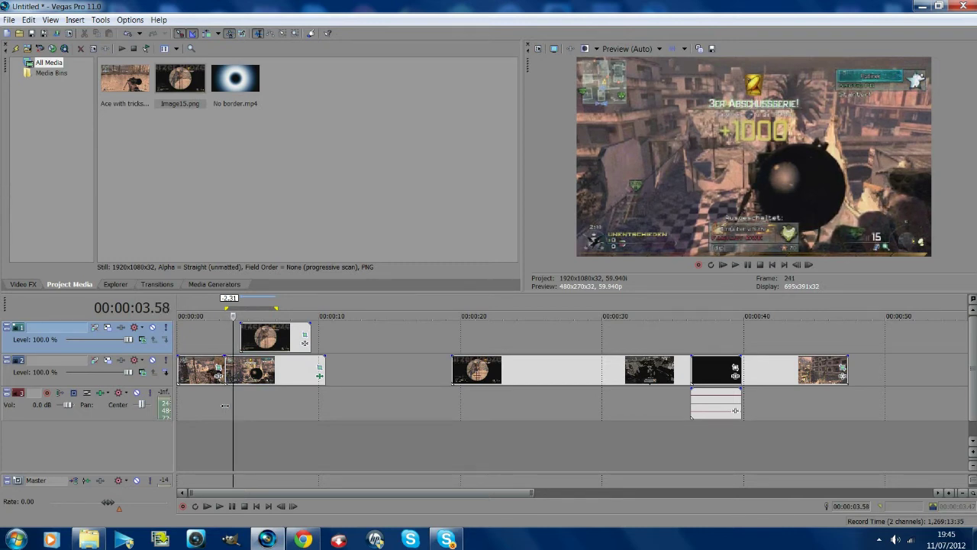
pyautogui.press('Right')
pyautogui.press('Right')
pyautogui.press('Right')
pyautogui.press('Right')
pyautogui.press('Right')
pyautogui.press('Right')
pyautogui.press('Right')
pyautogui.press('Right')
pyautogui.press('Right')
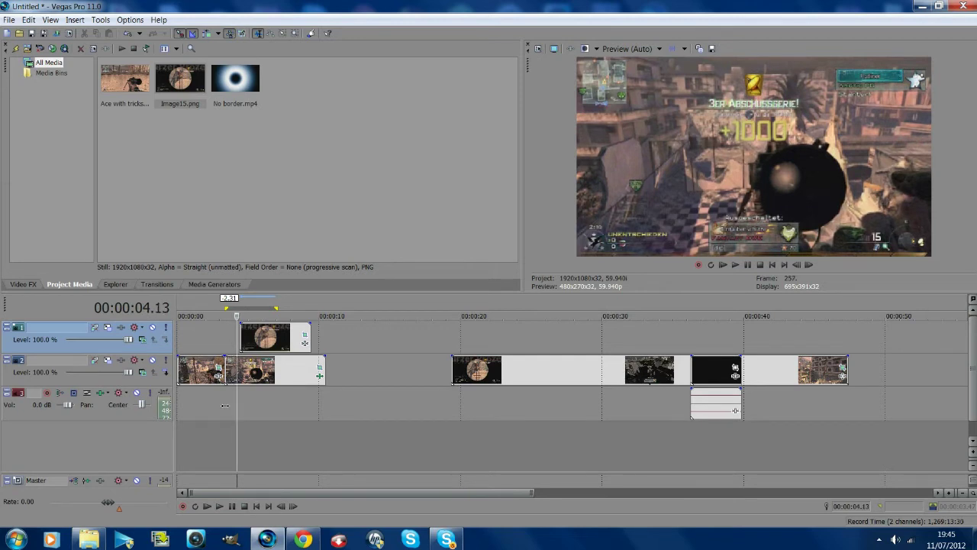
pyautogui.press('Right')
pyautogui.press('Right')
pyautogui.press('Right')
pyautogui.press('Right')
pyautogui.press('Right')
pyautogui.press('Right')
pyautogui.press('Right')
pyautogui.press('Right')
pyautogui.press('Right')
pyautogui.press('Right')
pyautogui.press('Right')
pyautogui.press('Right')
pyautogui.press('Right')
pyautogui.press('Right')
pyautogui.press('Right')
pyautogui.press('Right')
pyautogui.press('Right')
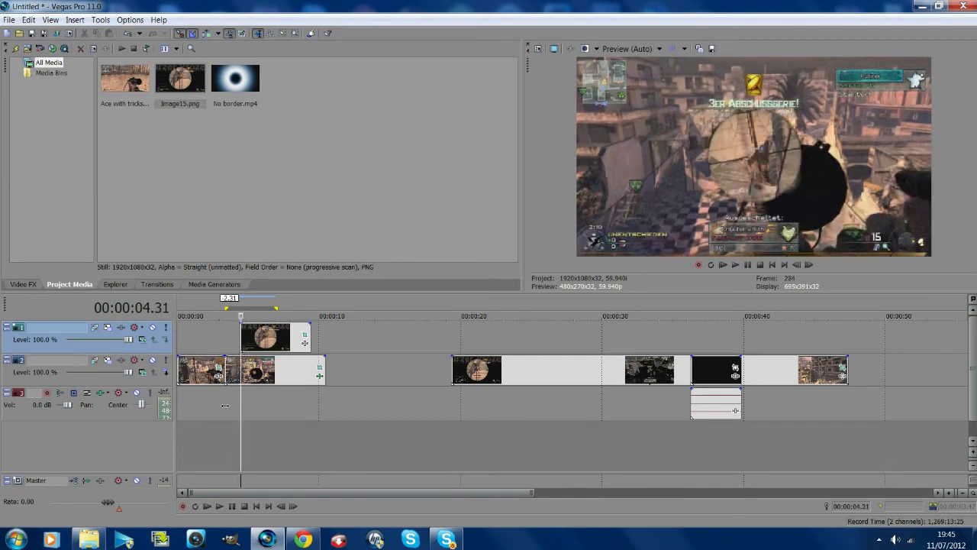
pyautogui.press('Right')
pyautogui.press('Right')
pyautogui.press('Right')
pyautogui.press('Right')
pyautogui.press('Right')
pyautogui.press('Right')
pyautogui.press('Right')
pyautogui.press('Right')
pyautogui.press('Right')
pyautogui.press('Right')
pyautogui.press('Right')
pyautogui.press('Right')
pyautogui.press('Right')
pyautogui.press('Right')
pyautogui.press('Right')
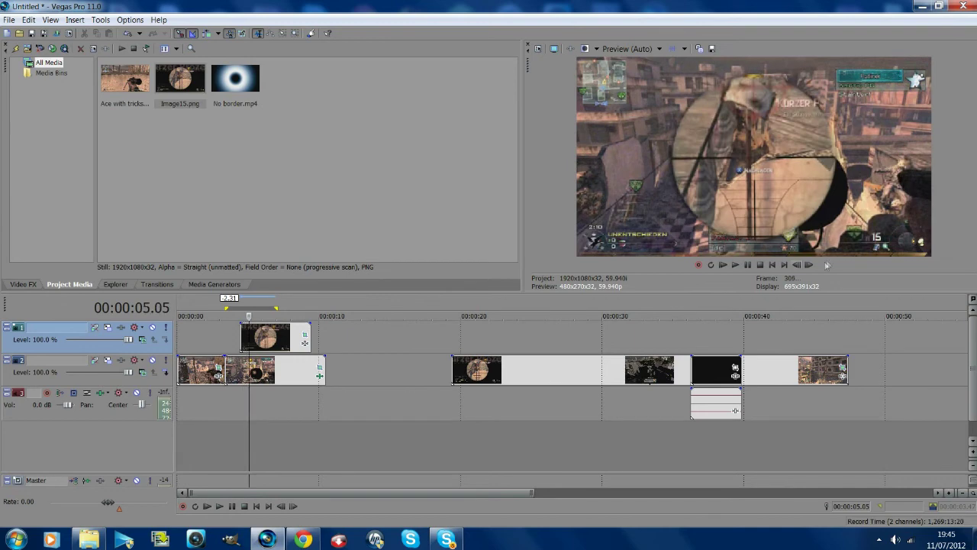
pyautogui.click(749, 264)
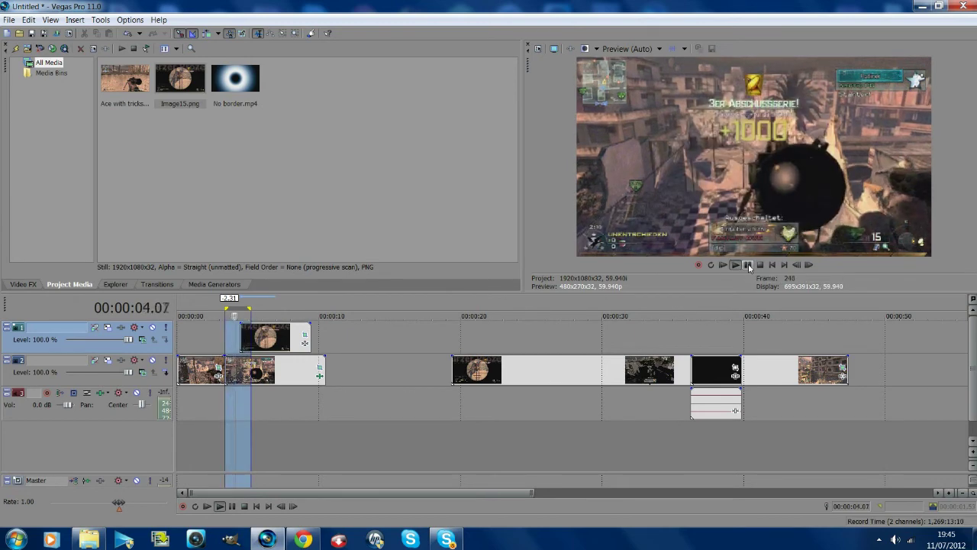
pyautogui.click(749, 264)
pyautogui.click(748, 264)
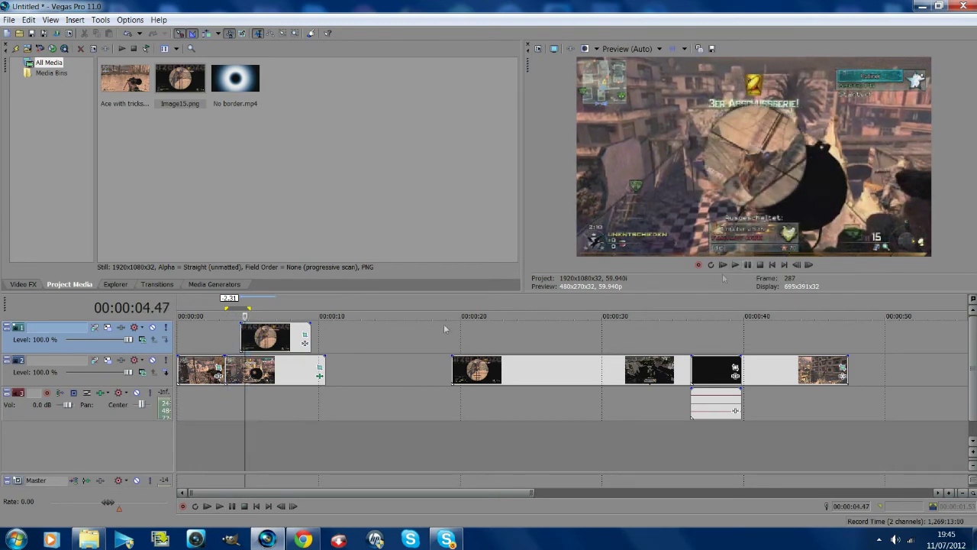
# Step: Move the still's ending position keyframe earlier, to 00:00:04.46 on the project timeline, and close the Pan/Crop window
pyautogui.click(305, 337)
pyautogui.click(156, 371)
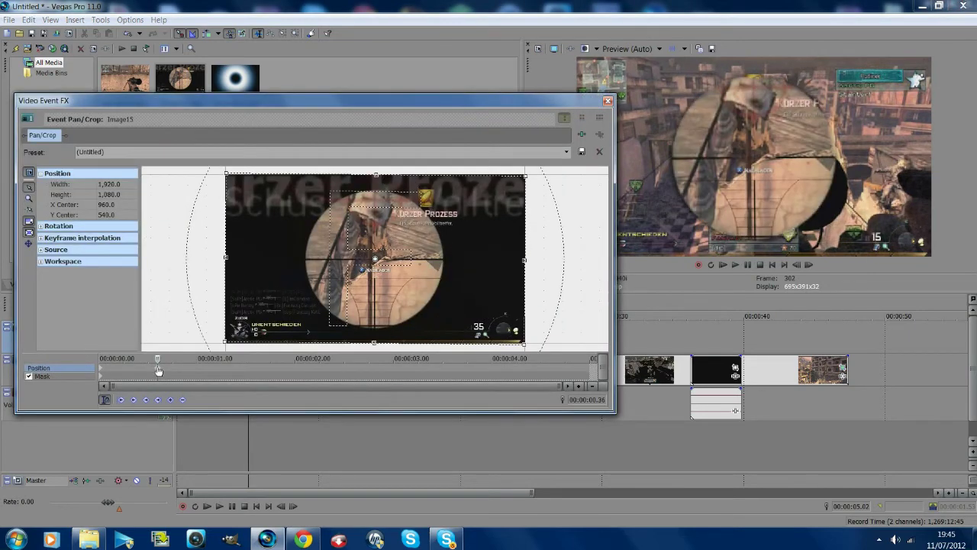
pyautogui.click(133, 370)
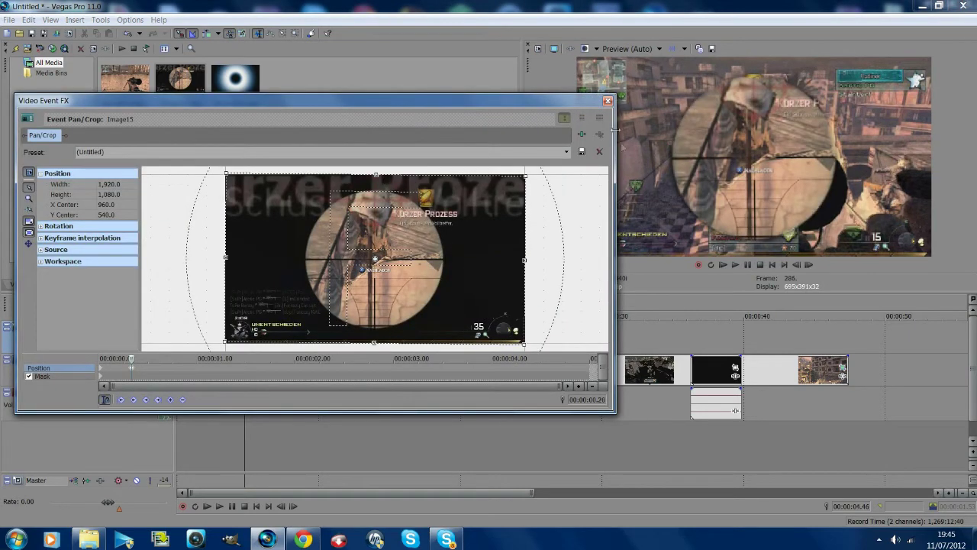
pyautogui.click(607, 101)
# Step: Play the slowed segment under the still to check the timing of the shortened scope animation
pyautogui.click(231, 345)
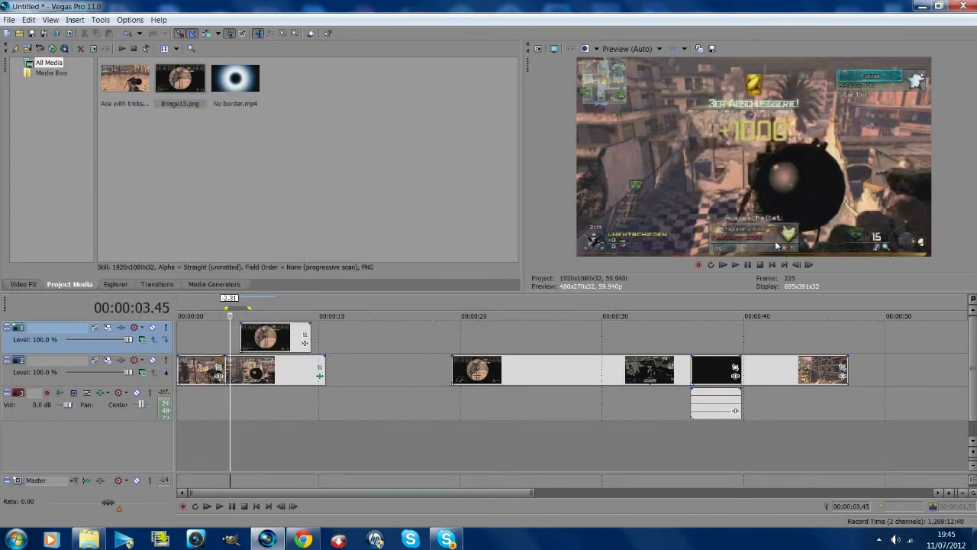
pyautogui.click(735, 265)
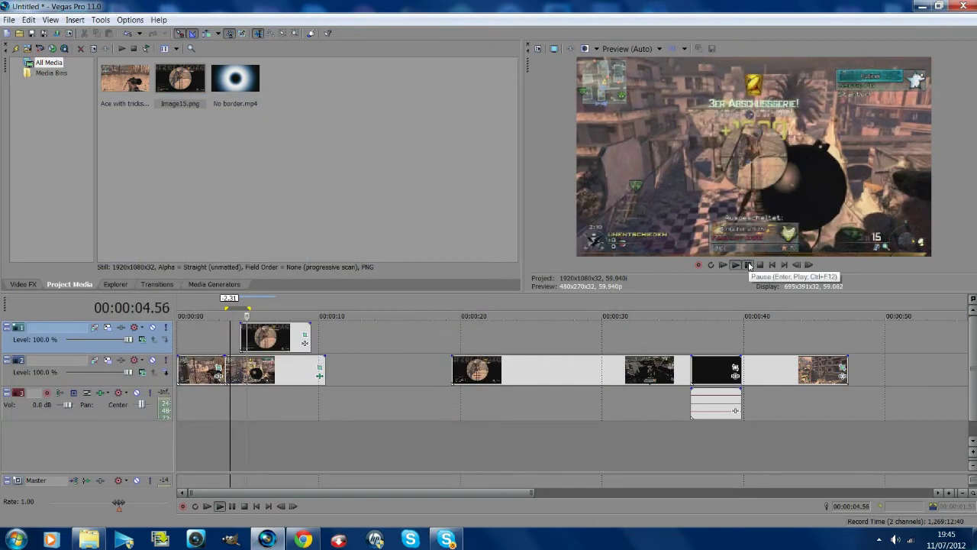
pyautogui.click(748, 265)
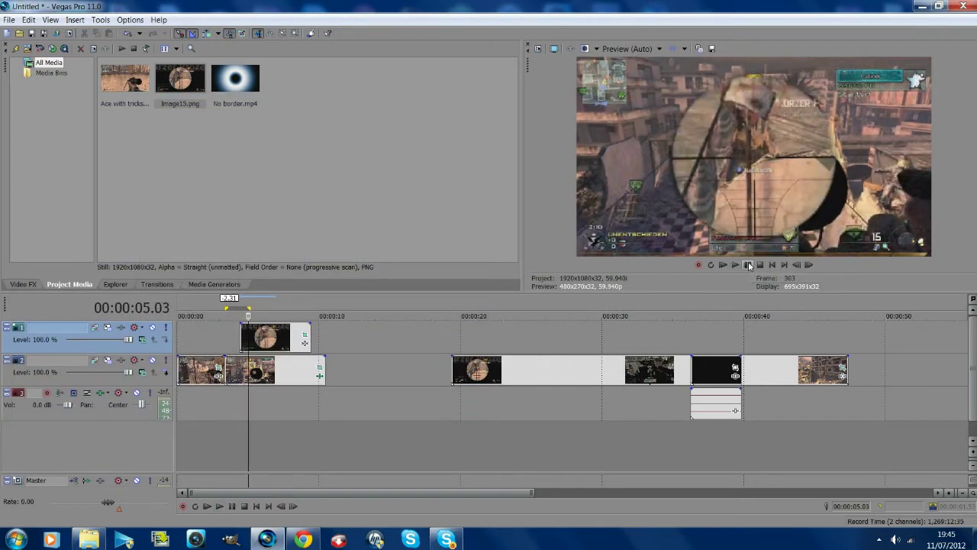
pyautogui.moveTo(233, 337); pyautogui.dragTo(249, 335)
pyautogui.click(232, 338)
pyautogui.click(242, 339)
pyautogui.press('Right')
pyautogui.press('Right')
pyautogui.press('Right')
pyautogui.press('Right')
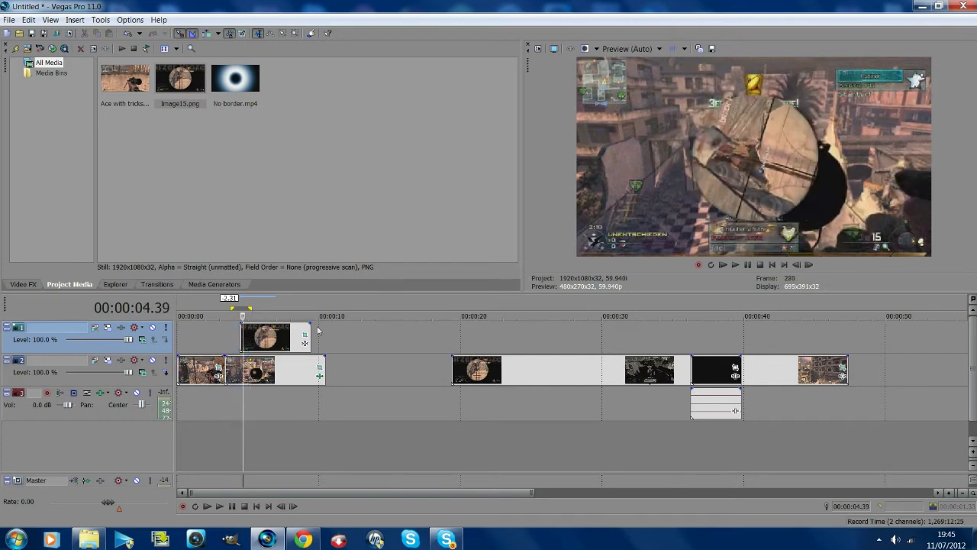
pyautogui.press('Right')
pyautogui.press('Right')
pyautogui.press('Right')
pyautogui.press('Right')
pyautogui.press('Right')
pyautogui.press('Right')
pyautogui.press('Right')
pyautogui.press('Right')
pyautogui.press('Right')
pyautogui.press('o')
pyautogui.press('space')
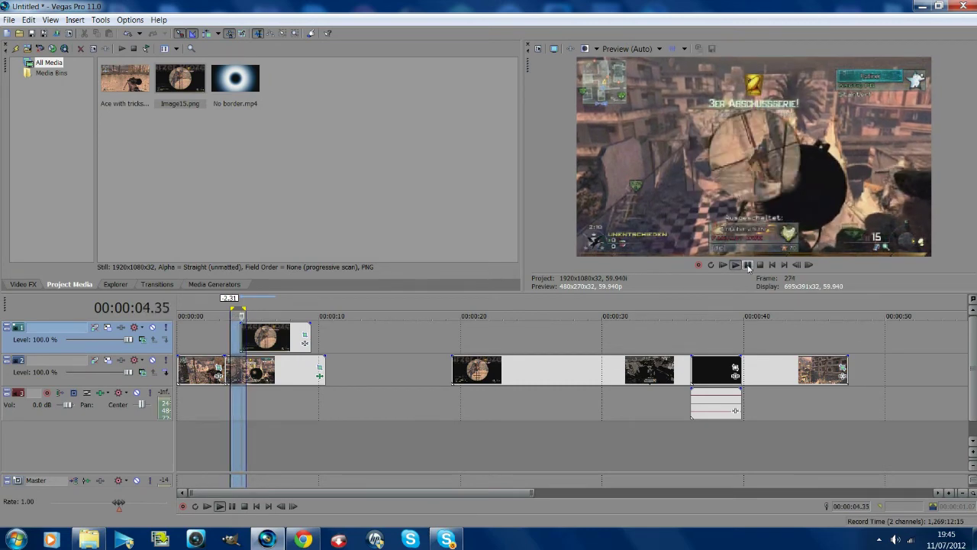
pyautogui.click(749, 265)
# Step: Trim the ends of the masked still and the slowed gameplay clip to 00:00:04.47, where the scope animation finishes
pyautogui.press('Left')
pyautogui.press('Left')
pyautogui.press('Left')
pyautogui.press('Left')
pyautogui.press('Left')
pyautogui.press('Left')
pyautogui.press('Left')
pyautogui.press('Left')
pyautogui.press('Left')
pyautogui.press('Left')
pyautogui.press('Left')
pyautogui.press('Left')
pyautogui.press('Left')
pyautogui.press('Left')
pyautogui.press('Left')
pyautogui.press('Left')
pyautogui.press('Left')
pyautogui.press('Left')
pyautogui.press('Left')
pyautogui.press('Left')
pyautogui.press('Right')
pyautogui.press('Right')
pyautogui.press('Right')
pyautogui.press('Right')
pyautogui.press('Right')
pyautogui.press('Right')
pyautogui.press('Right')
pyautogui.press('Right')
pyautogui.press('Right')
pyautogui.press('Right')
pyautogui.press('Right')
pyautogui.press('Right')
pyautogui.press('Right')
pyautogui.press('Right')
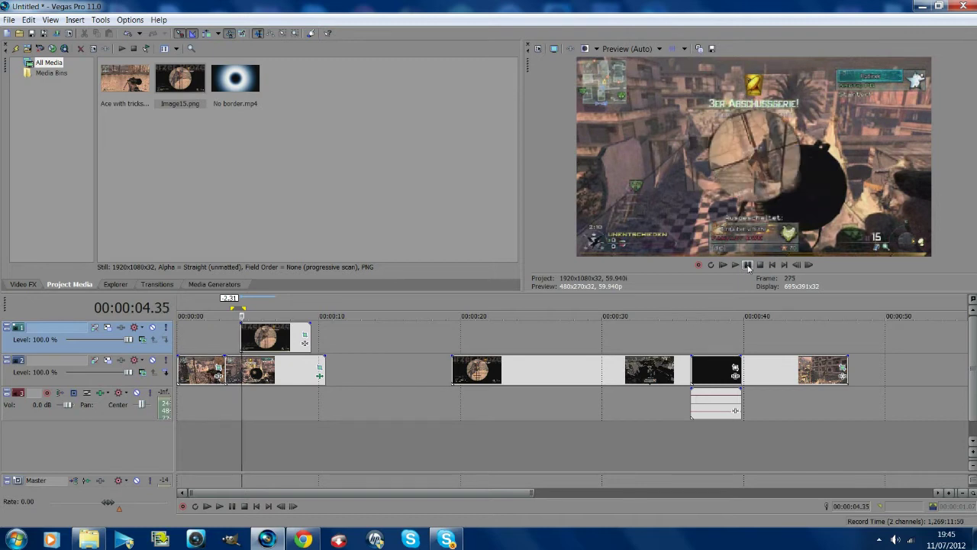
pyautogui.press('Right')
pyautogui.press('Right')
pyautogui.press('Right')
pyautogui.press('Right')
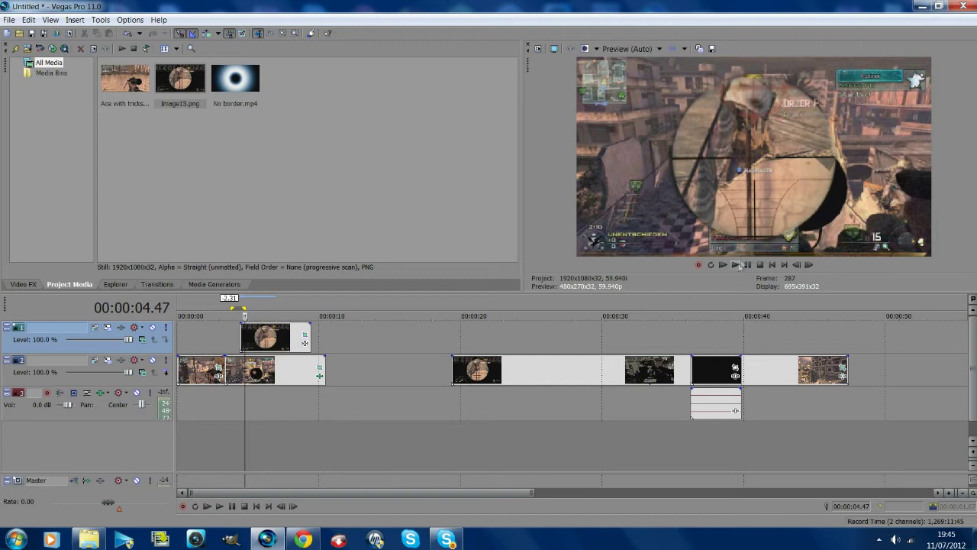
pyautogui.moveTo(308, 332); pyautogui.dragTo(242, 335)
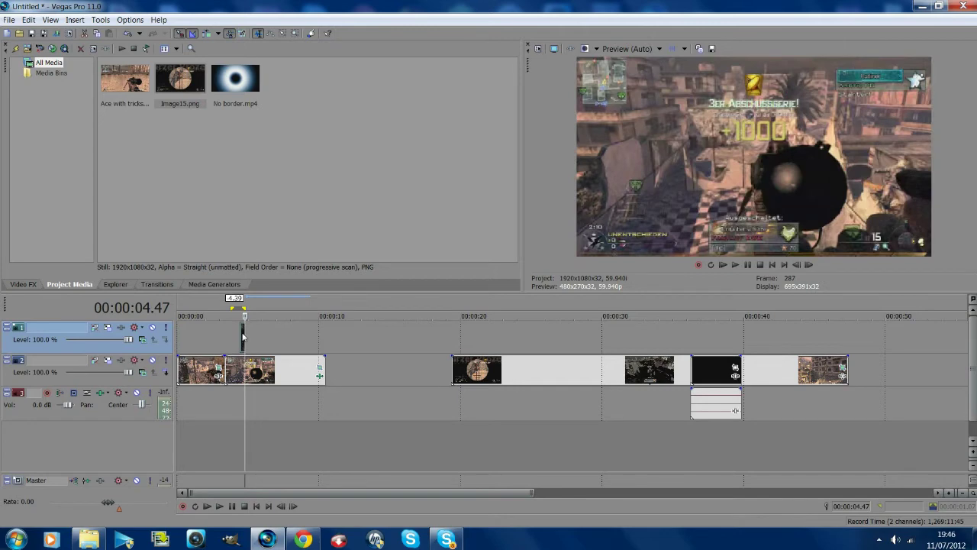
pyautogui.moveTo(322, 363); pyautogui.dragTo(244, 365)
# Step: Move the second kill's clip earlier so that it starts at 00:00:04.47, directly after the trimmed slowed clip
pyautogui.moveTo(513, 380); pyautogui.dragTo(319, 381)
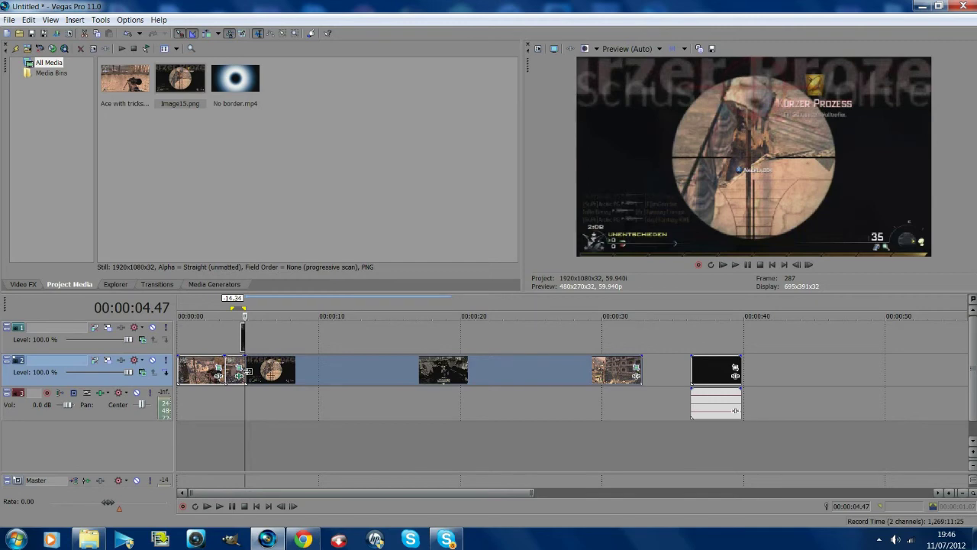
pyautogui.press('Right')
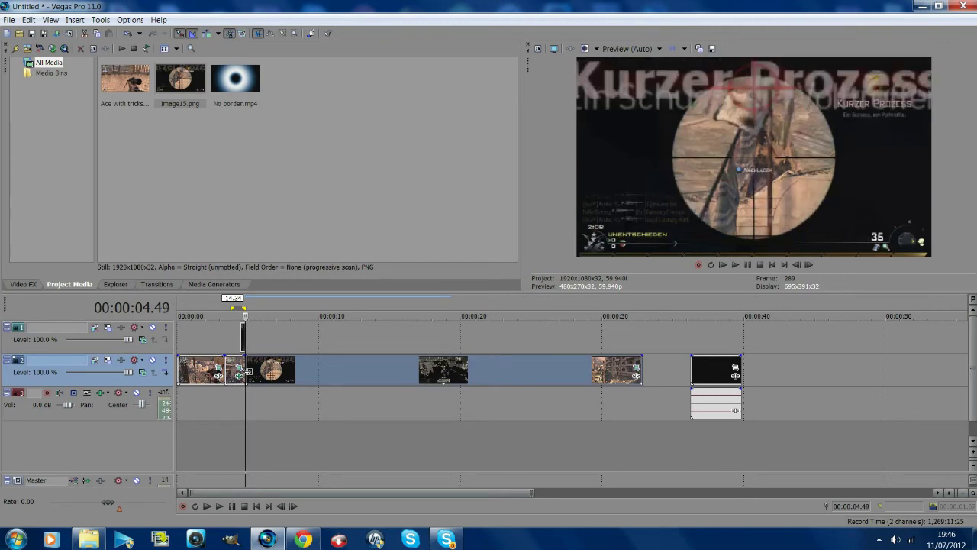
# Step: Play the timeline from 00:00:02.55 through the cut into the second kill to check the transition
pyautogui.moveTo(266, 405); pyautogui.dragTo(219, 407)
pyautogui.click(219, 405)
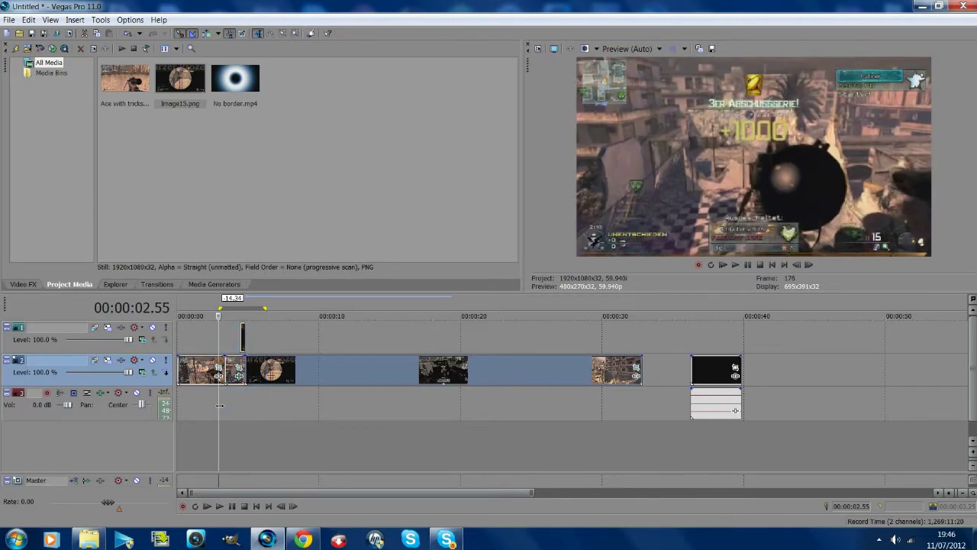
pyautogui.press('space')
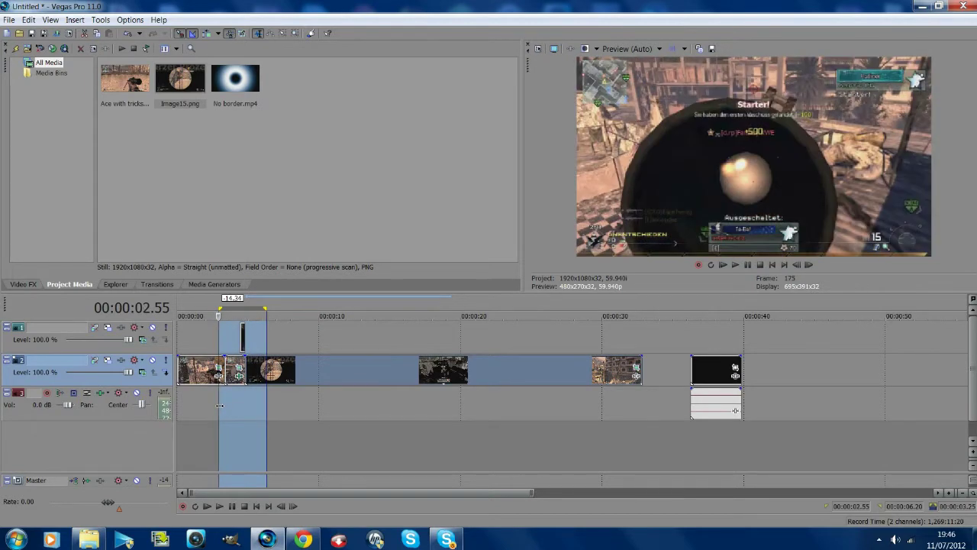
pyautogui.press('space')
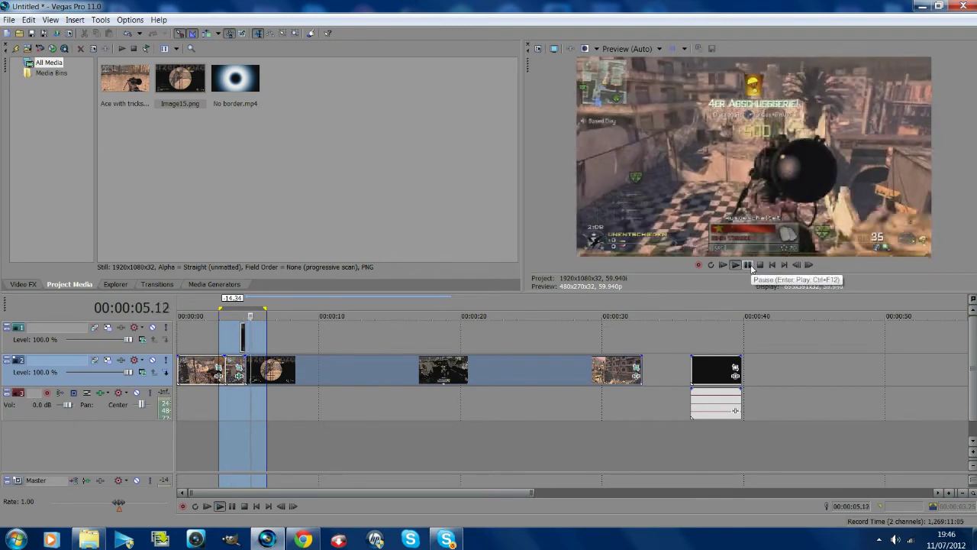
pyautogui.click(748, 265)
# Step: Add the intervention WAV sound from the file folder to the audio track, starting at the beginning of the second kill's clip
pyautogui.click(232, 405)
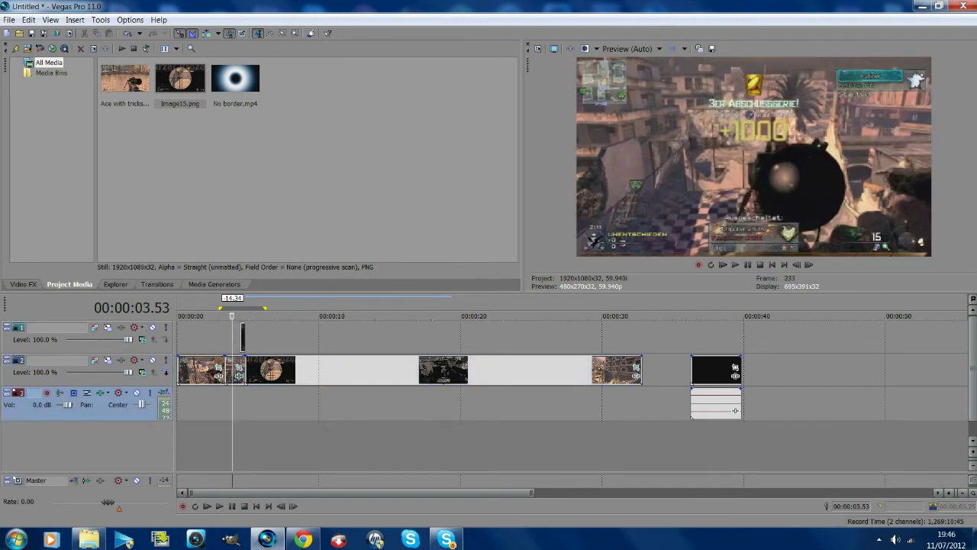
pyautogui.click(89, 539)
pyautogui.scroll(-5, 382, 344)
pyautogui.moveTo(180, 370); pyautogui.dragTo(248, 405)
# Step: Play from 00:00:03.43 into the second kill to check how the intervention sound fits the transition
pyautogui.click(230, 405)
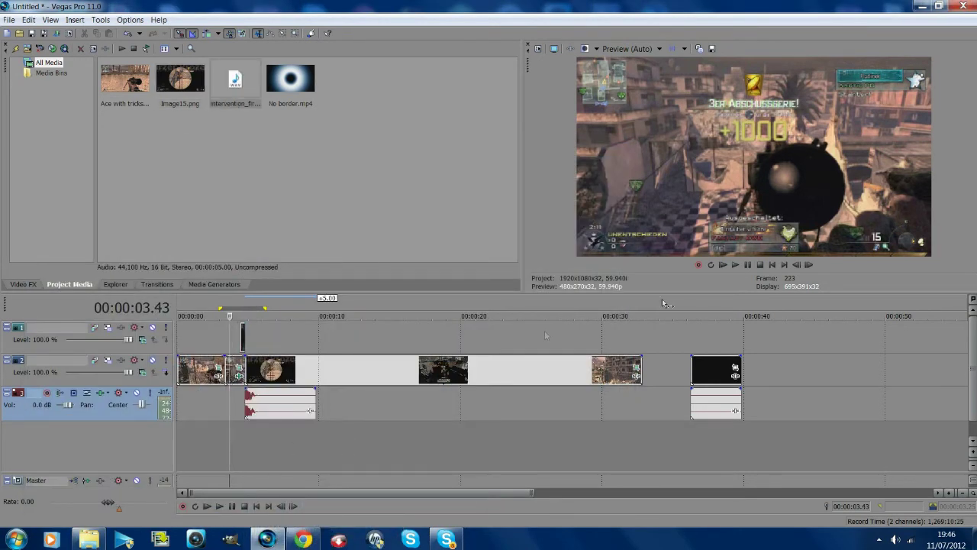
pyautogui.click(735, 265)
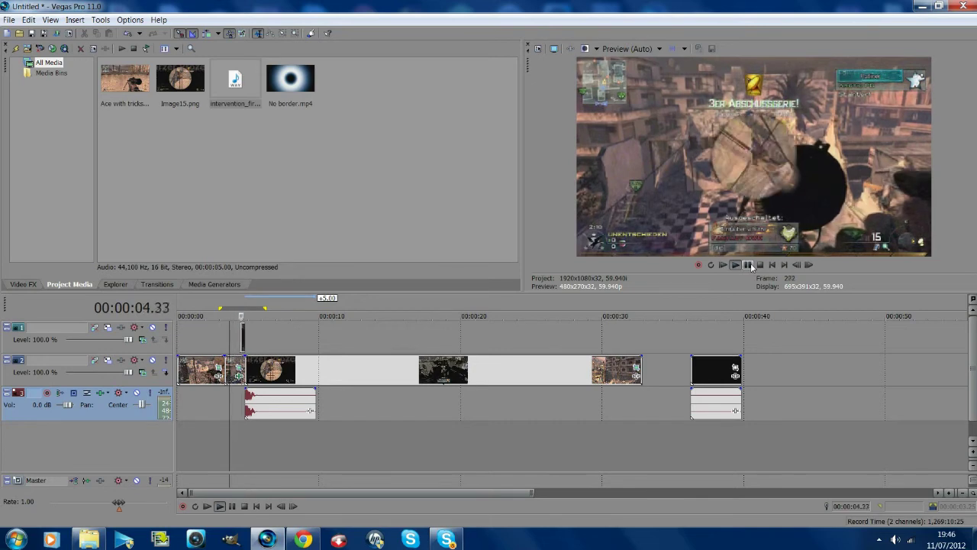
pyautogui.click(748, 265)
pyautogui.click(749, 265)
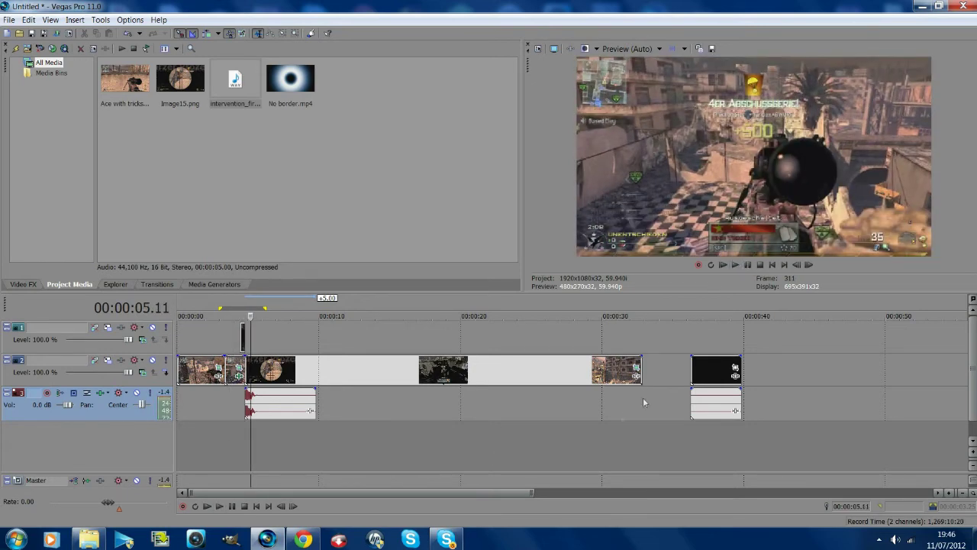
# Step: Delete the No border clip's audio and move its video to the track above the gameplay, starting at 00:00:06.13
pyautogui.click(702, 406)
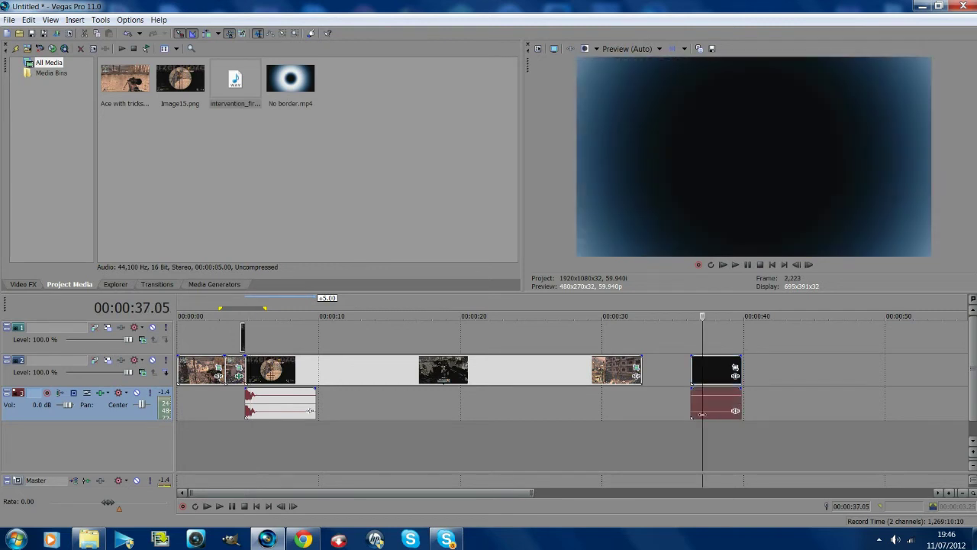
pyautogui.doubleClick(706, 415)
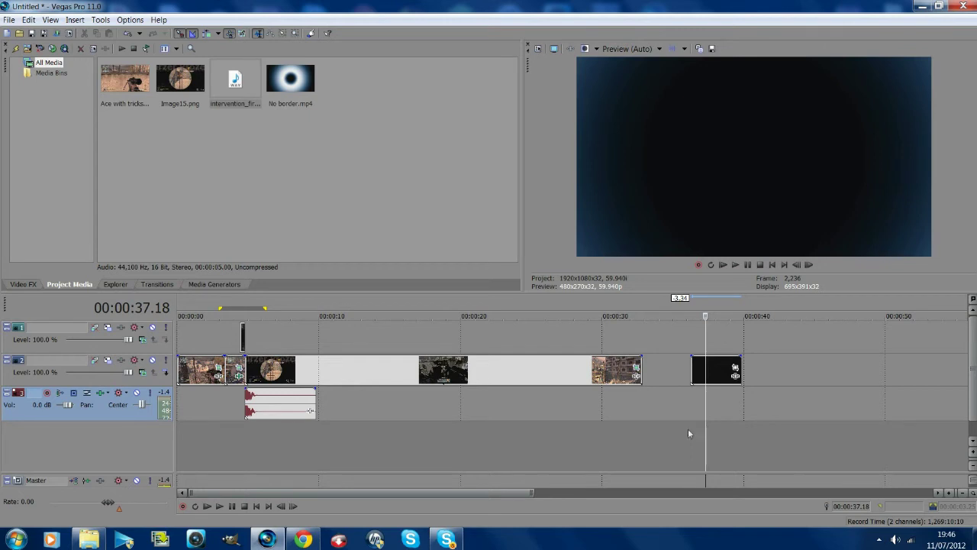
pyautogui.click(721, 371)
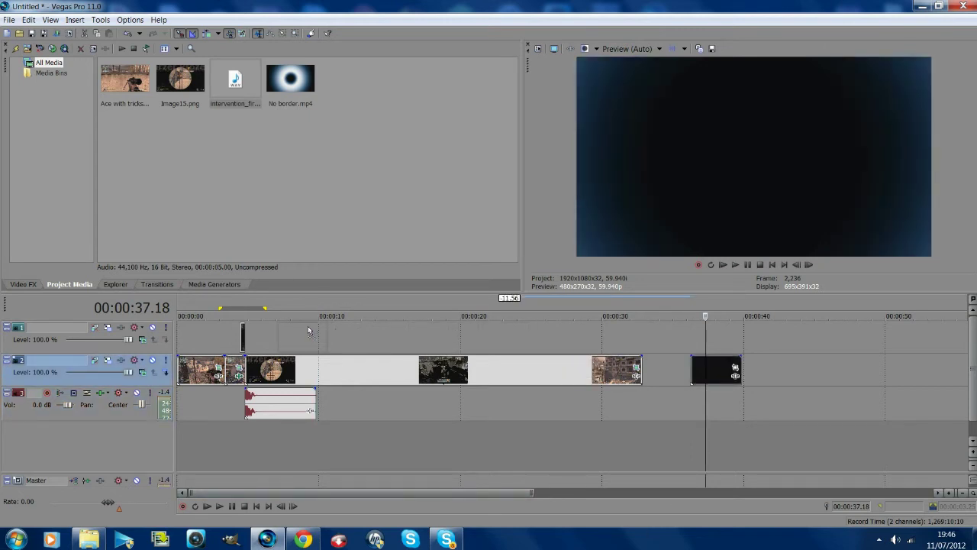
pyautogui.moveTo(310, 331); pyautogui.dragTo(296, 336)
pyautogui.click(277, 336)
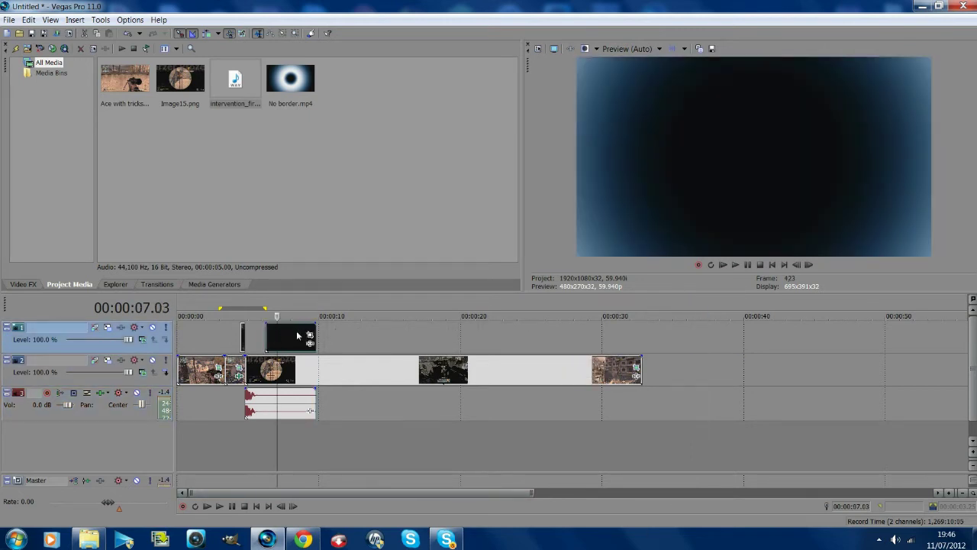
pyautogui.click(266, 341)
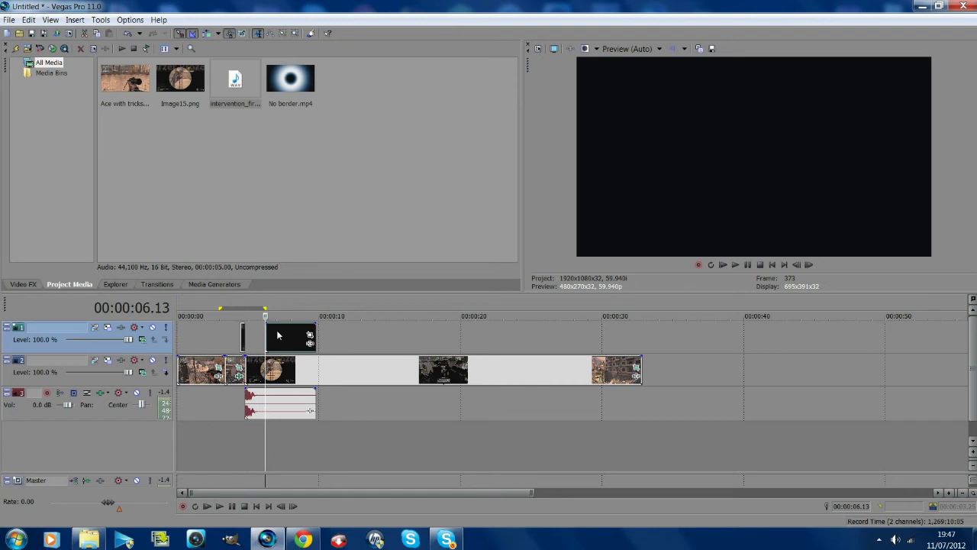
# Step: Insert a new video track above the others and move the No border clip straight up onto it
pyautogui.rightClick(367, 345)
pyautogui.click(382, 358)
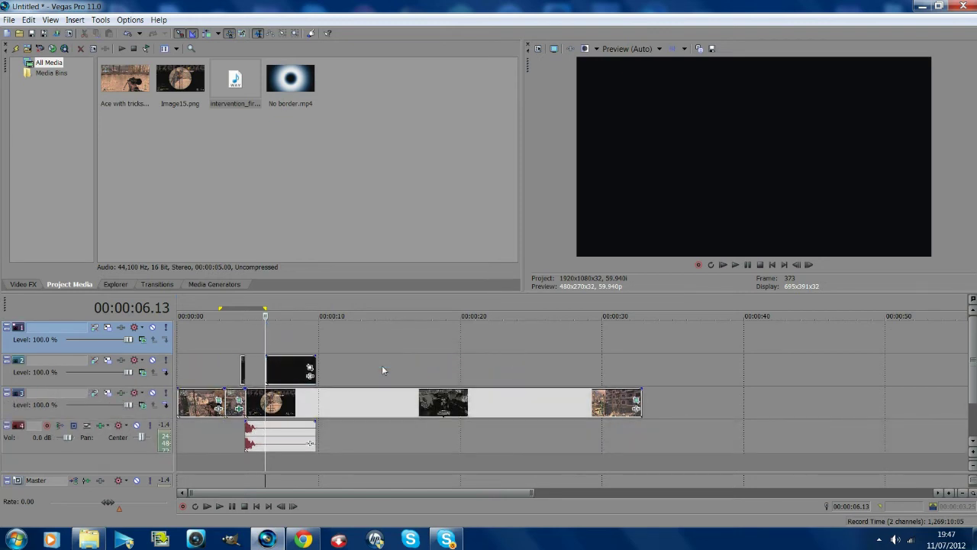
pyautogui.click(277, 359)
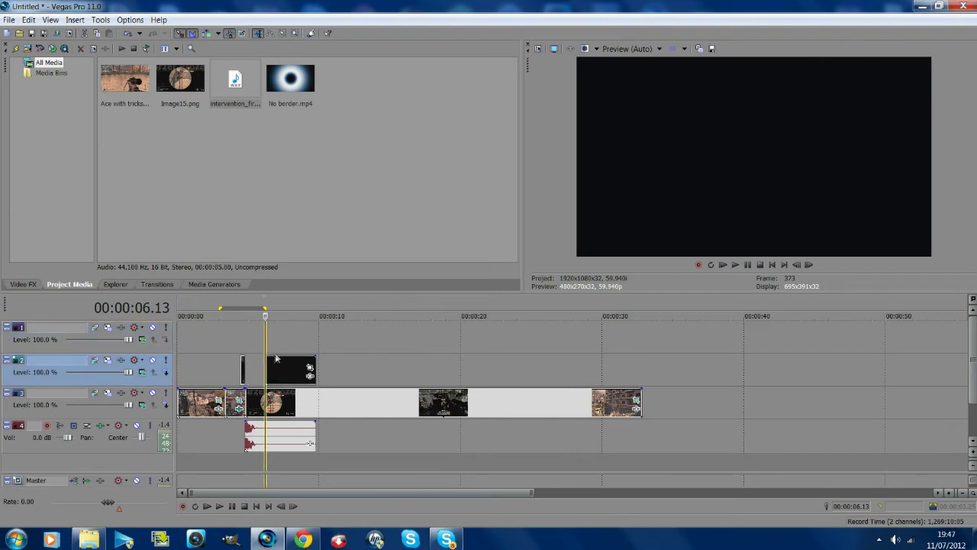
pyautogui.moveTo(276, 359); pyautogui.dragTo(273, 349)
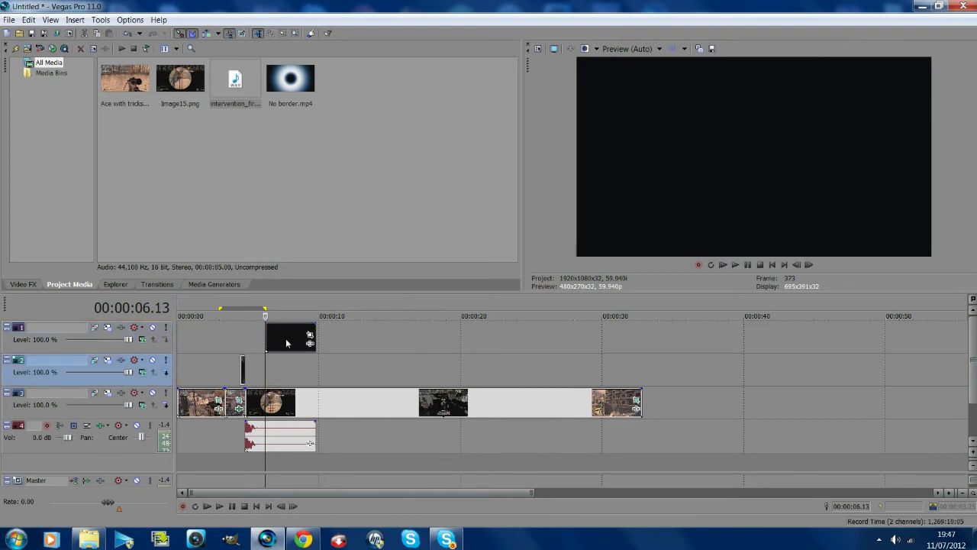
# Step: Set the new track's compositing mode to Add and slightly lower the opacity of the No border clip
pyautogui.click(142, 330)
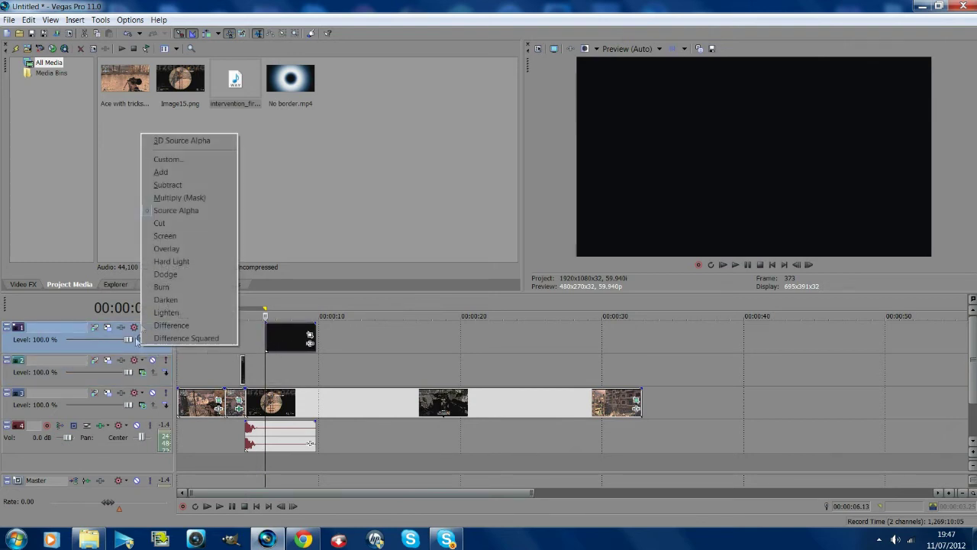
pyautogui.click(184, 174)
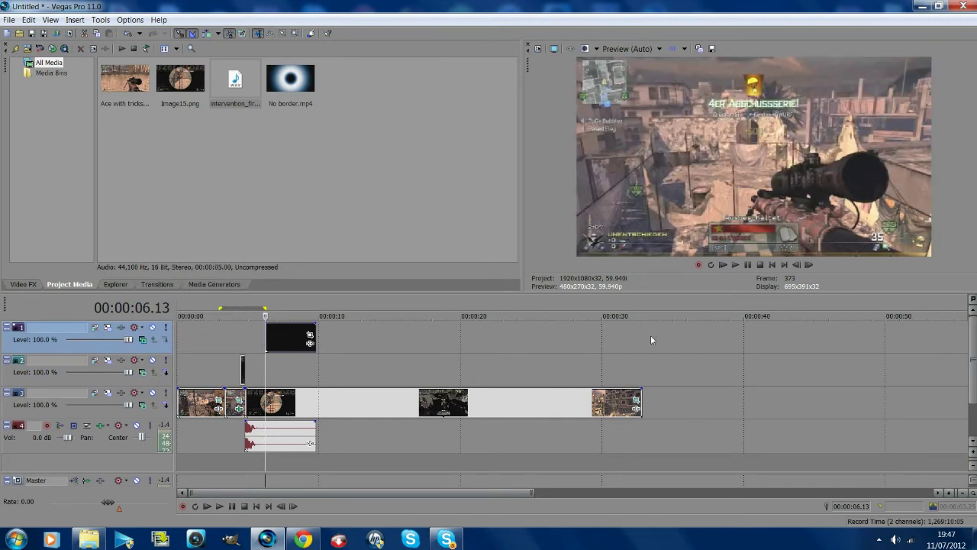
pyautogui.click(810, 265)
pyautogui.click(809, 266)
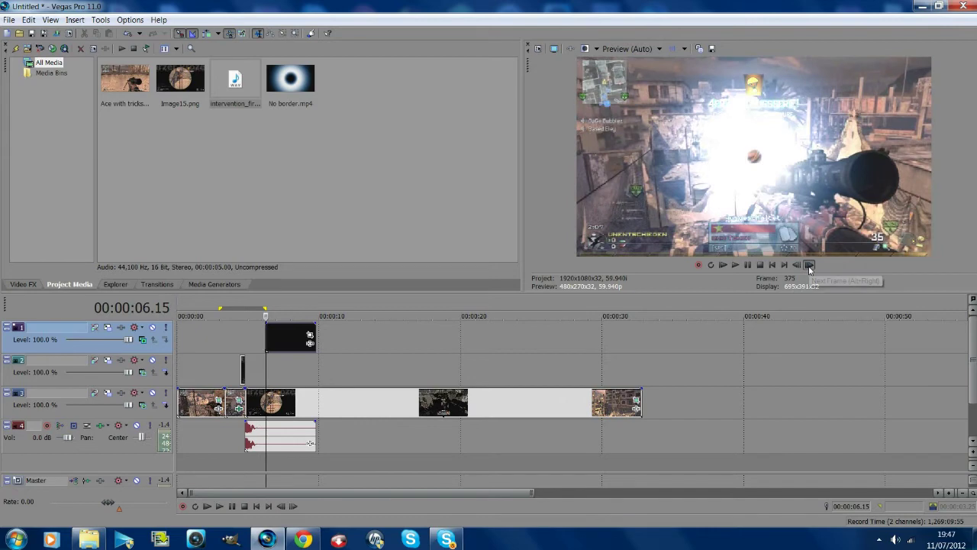
pyautogui.click(809, 265)
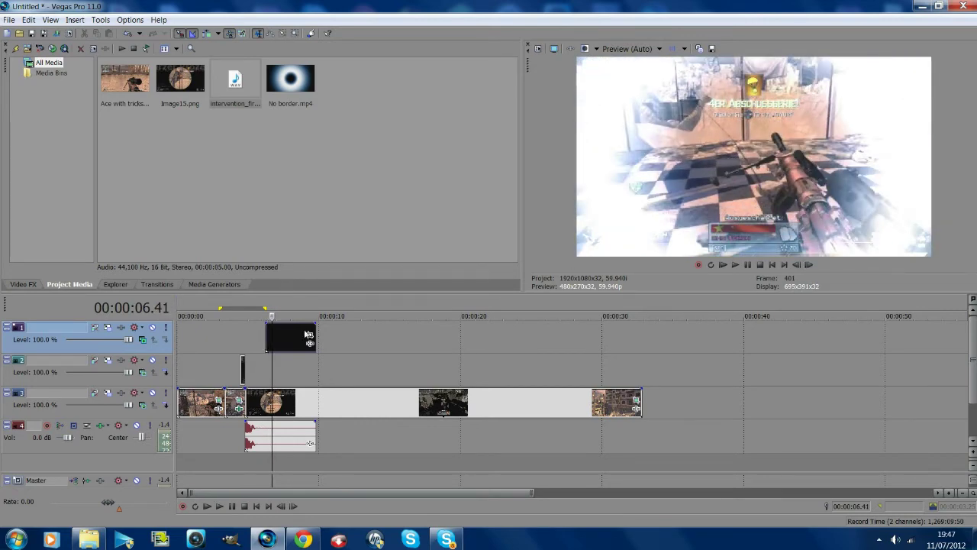
pyautogui.moveTo(306, 328); pyautogui.dragTo(307, 334)
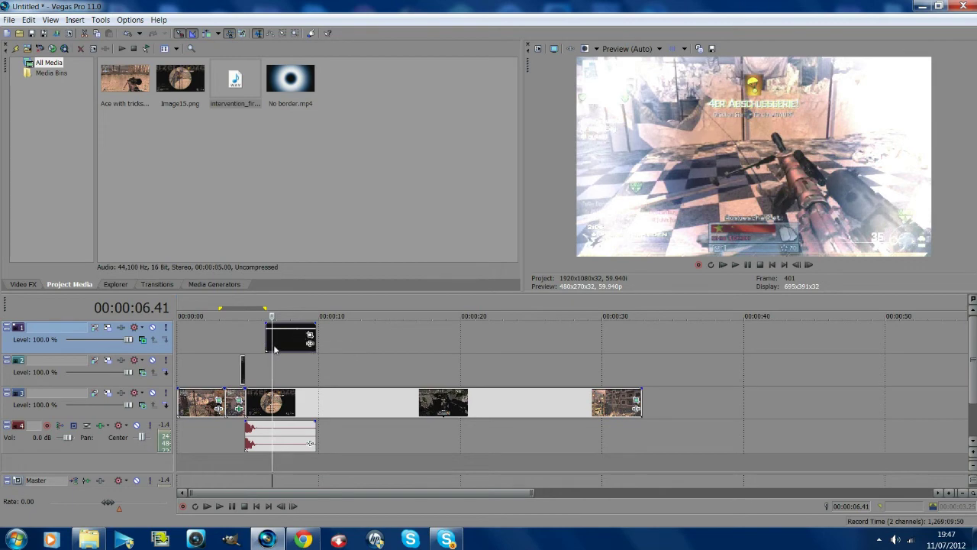
# Step: Move the intervention sound and the No border clip so that both start at 00:00:04.52
pyautogui.scroll(3, 275, 348)
pyautogui.click(314, 341)
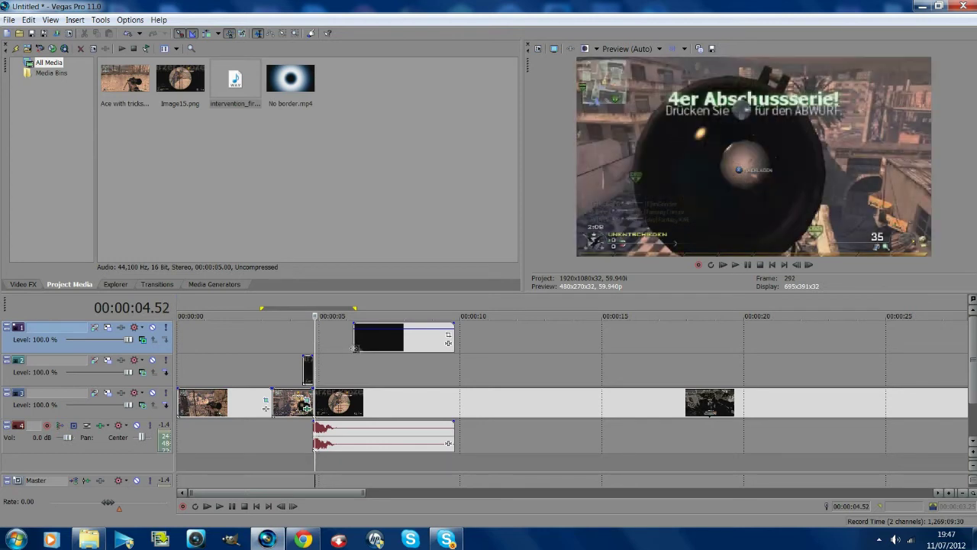
pyautogui.moveTo(326, 436); pyautogui.dragTo(329, 437)
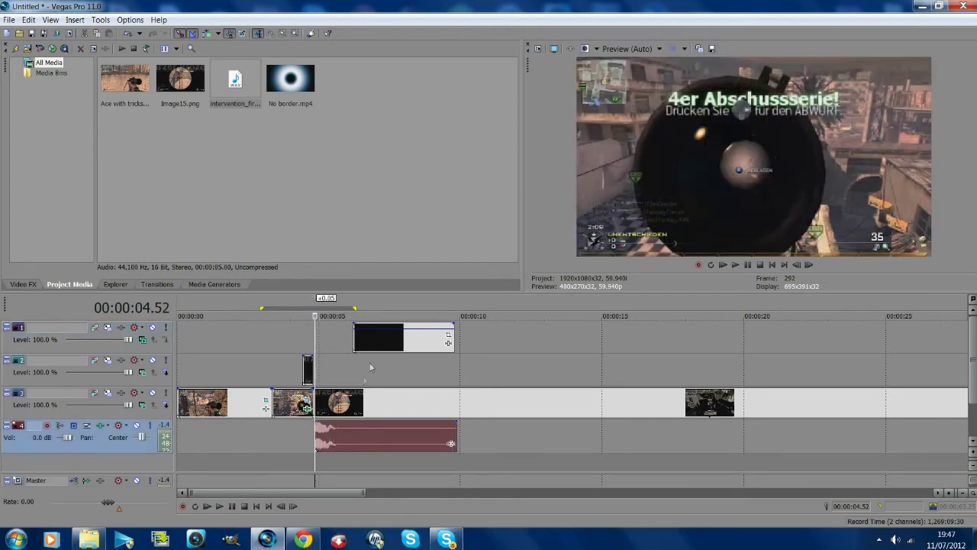
pyautogui.moveTo(375, 344); pyautogui.dragTo(345, 333)
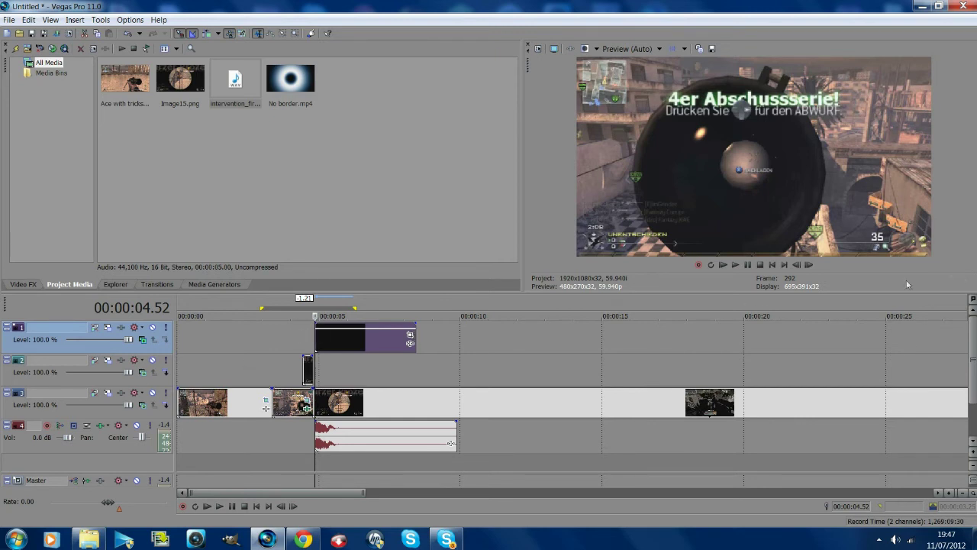
# Step: Step frame by frame from 00:00:04.52 to 00:00:05.07 to examine how the flash ring spreads over the second kill
pyautogui.click(809, 265)
pyautogui.click(810, 265)
pyautogui.click(809, 265)
pyautogui.click(809, 264)
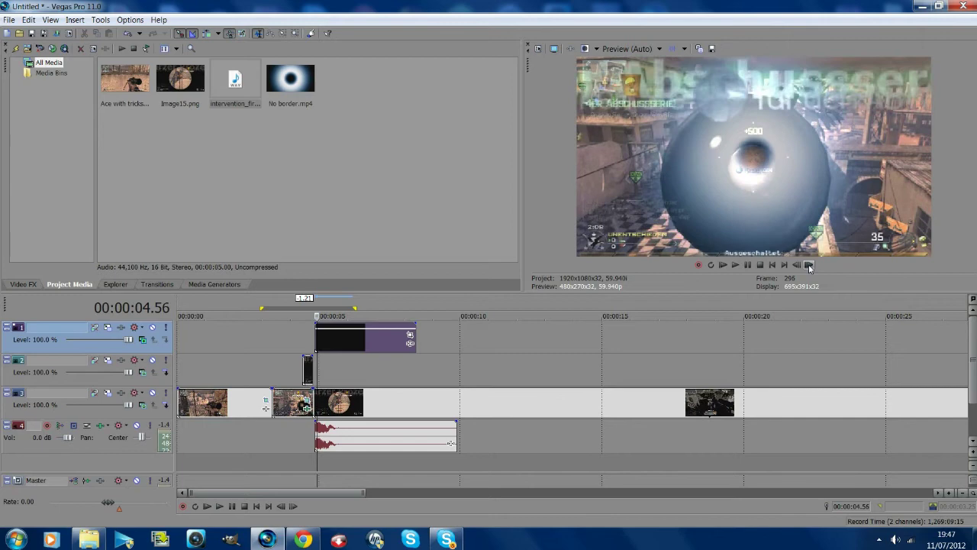
pyautogui.click(809, 265)
pyautogui.click(810, 265)
pyautogui.click(809, 265)
pyautogui.click(809, 265)
pyautogui.click(809, 265)
pyautogui.click(810, 265)
pyautogui.click(810, 265)
pyautogui.click(809, 265)
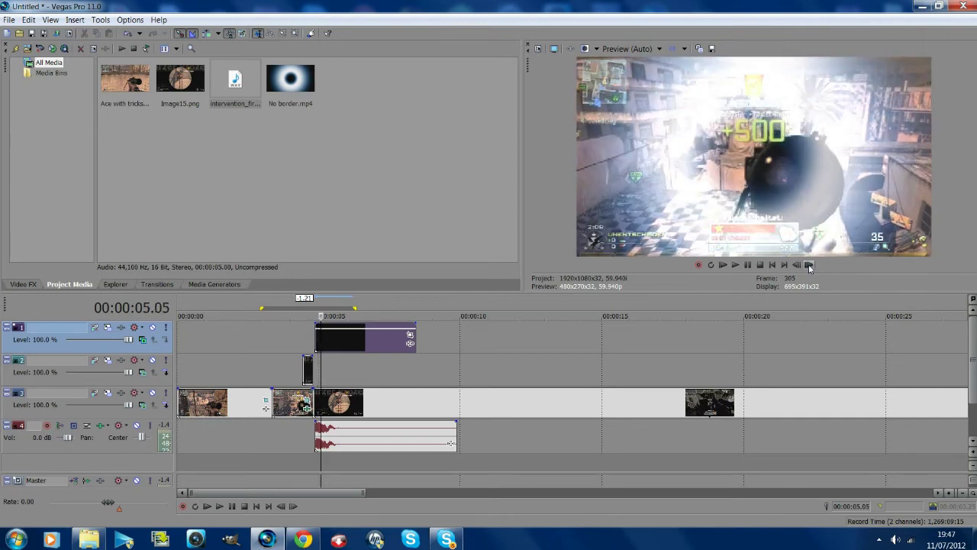
pyautogui.click(810, 264)
pyautogui.click(809, 265)
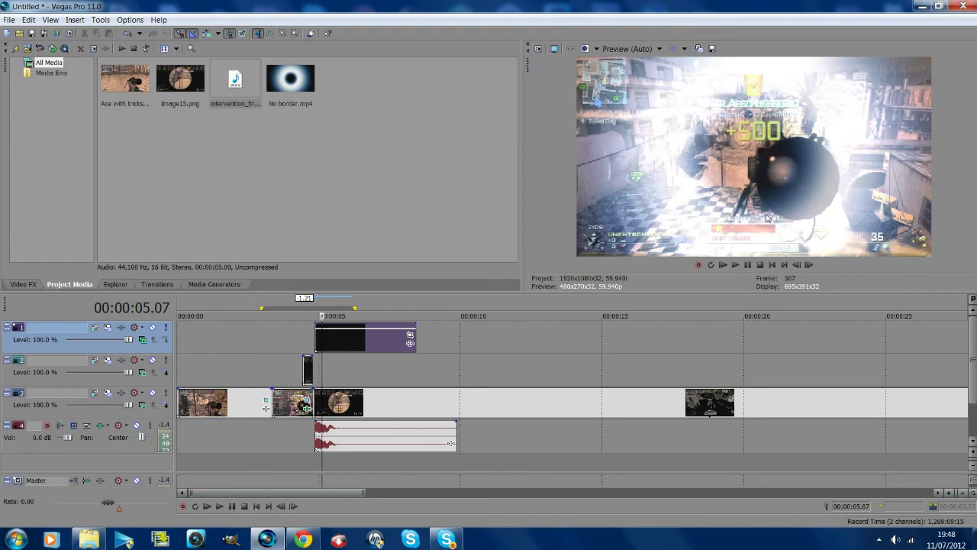
# Step: Trim the start of the No border clip to 00:00:05.07 and move the shortened clip back to start at 00:00:04.52
pyautogui.moveTo(320, 337); pyautogui.dragTo(321, 341)
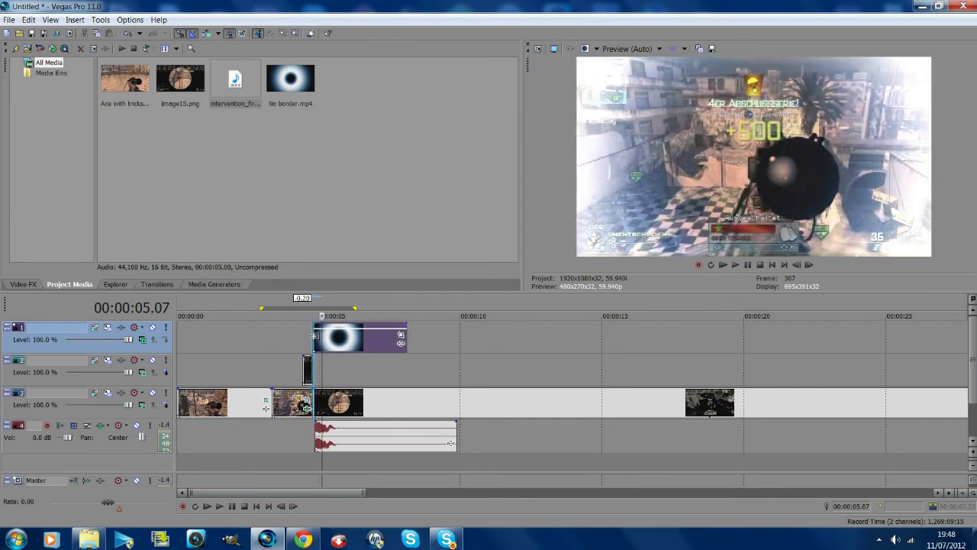
pyautogui.click(313, 335)
pyautogui.press('Right')
pyautogui.press('Right')
pyautogui.press('Right')
pyautogui.press('Right')
pyautogui.press('Right')
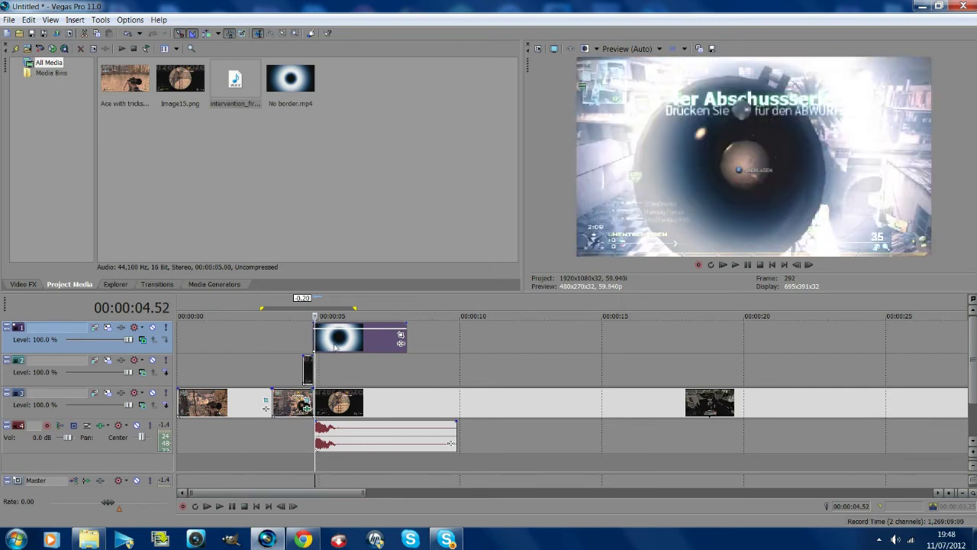
pyautogui.moveTo(336, 347); pyautogui.dragTo(336, 347)
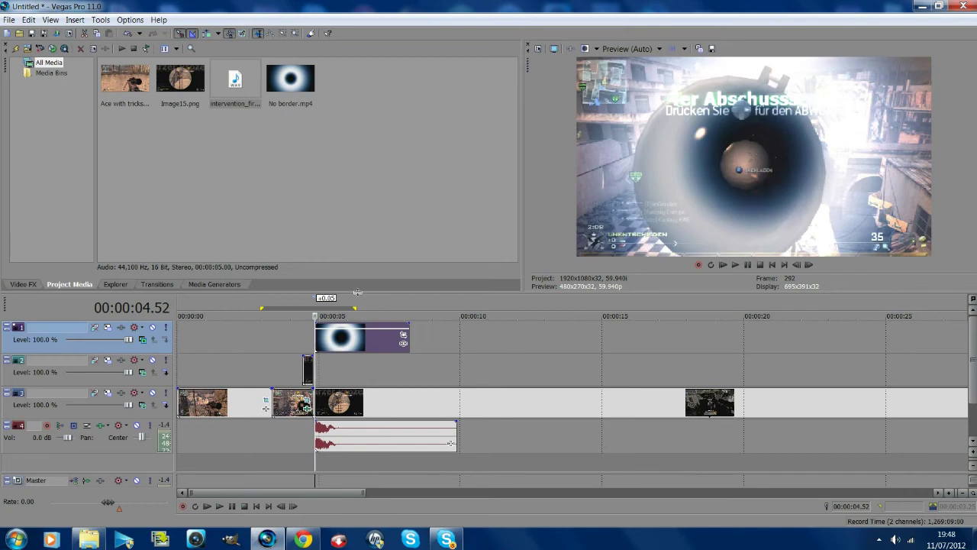
# Step: Trim the start of the No border clip to 00:00:04.57 and move it back against the end of the slowed clip
pyautogui.press('Right')
pyautogui.press('Right')
pyautogui.press('Right')
pyautogui.press('Right')
pyautogui.press('Right')
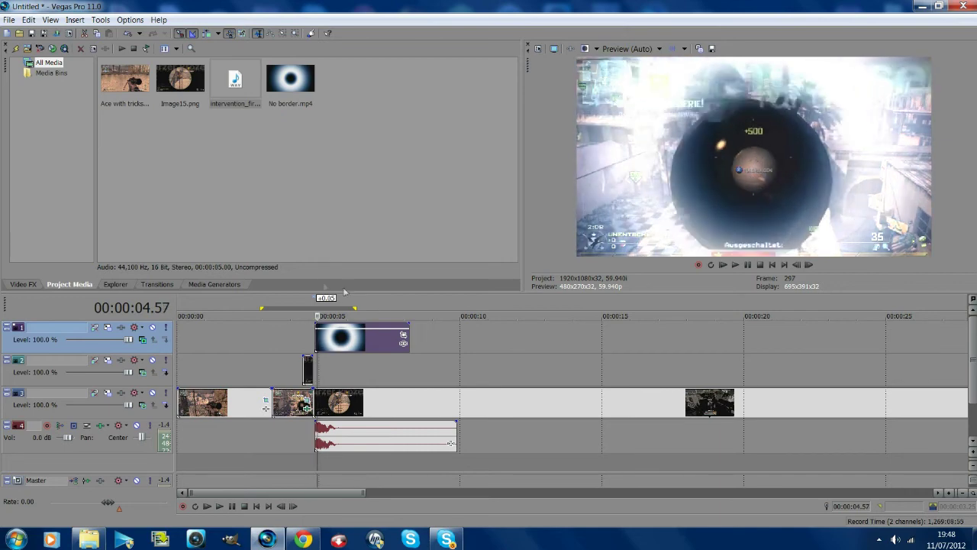
pyautogui.moveTo(317, 340); pyautogui.dragTo(312, 344)
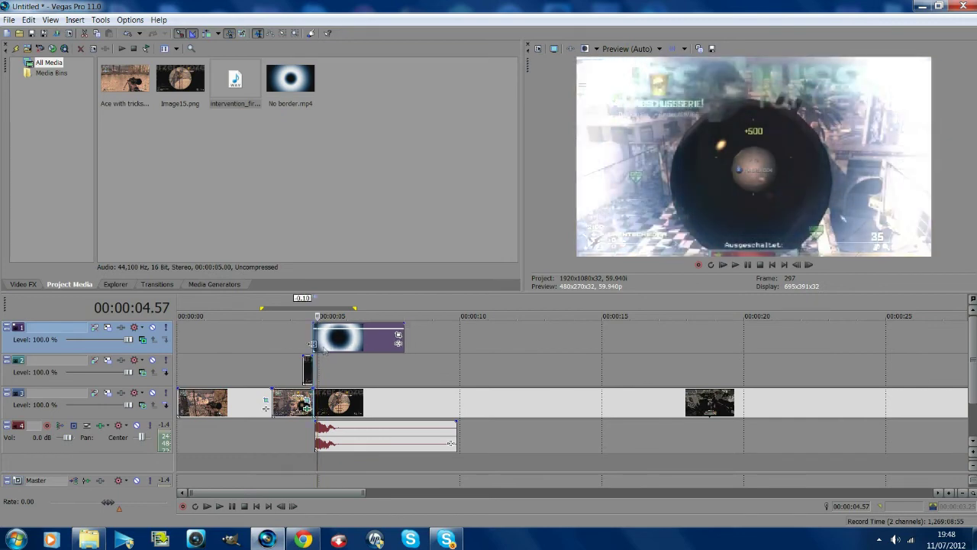
# Step: Move the No border clip slightly later so that it starts at 00:00:04.53
pyautogui.press('Right')
pyautogui.press('Right')
pyautogui.press('Right')
pyautogui.press('Right')
pyautogui.press('Right')
pyautogui.press('Right')
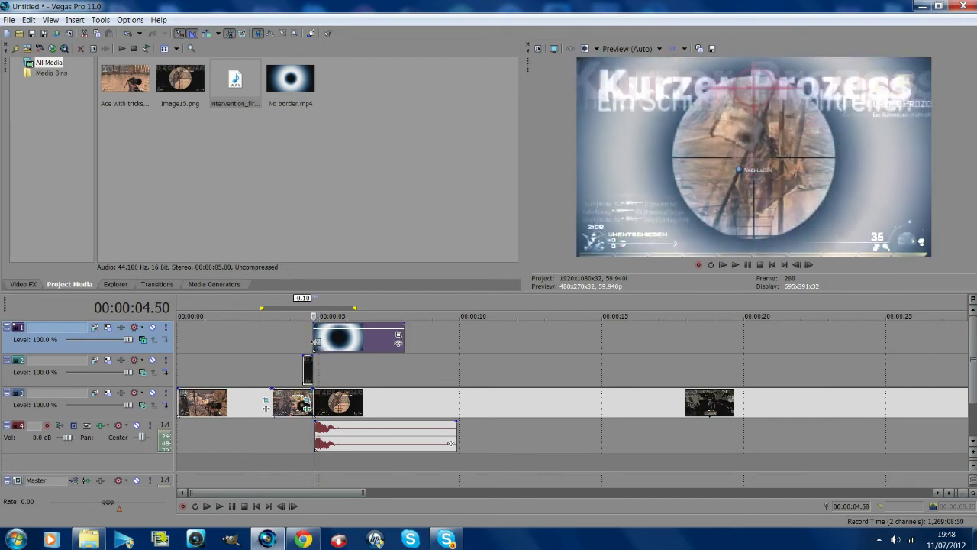
pyautogui.moveTo(365, 333); pyautogui.dragTo(351, 349)
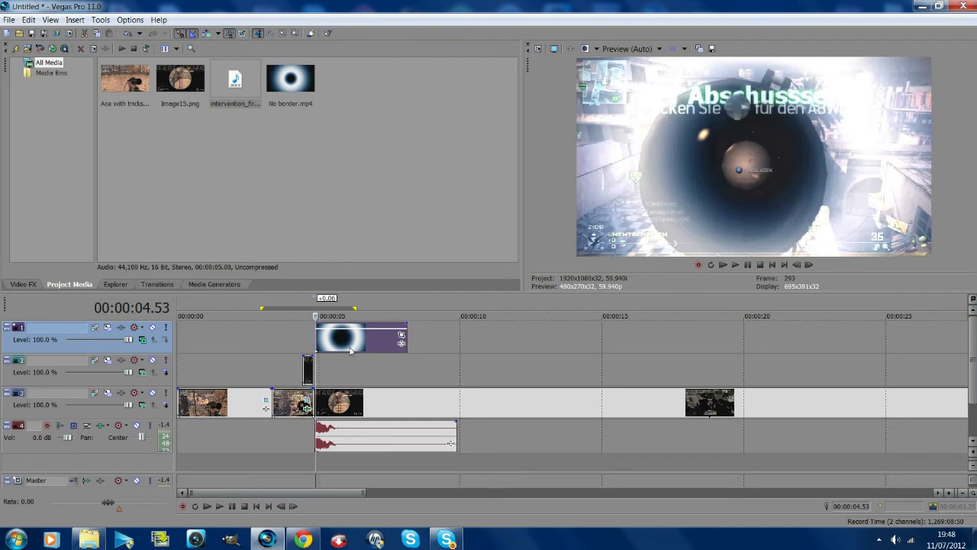
# Step: Try shifting the No border clip's Pan/Crop frame sideways to an X center of 677.1, and undo the shift
pyautogui.click(402, 338)
pyautogui.moveTo(382, 306); pyautogui.dragTo(393, 307)
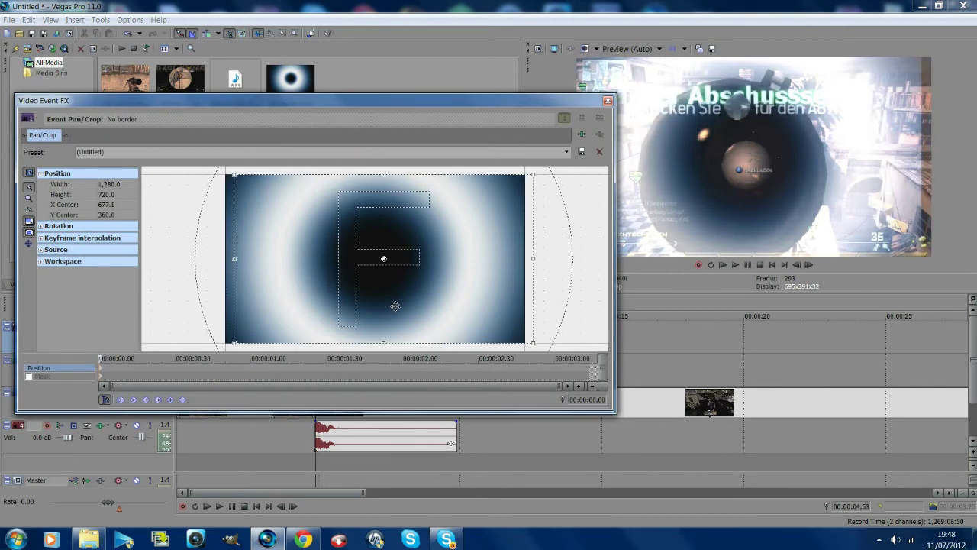
pyautogui.hotkey('ctrl', 'z')
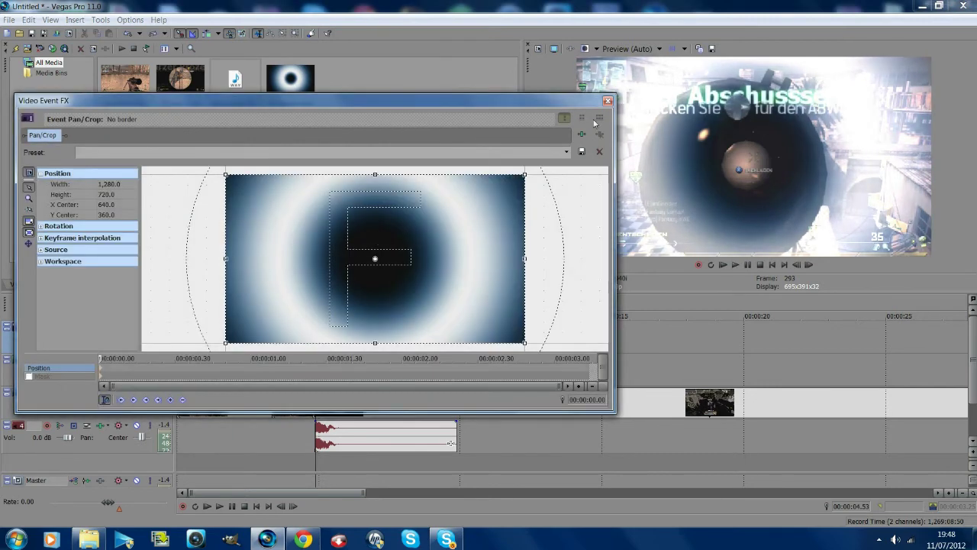
# Step: Shorten the No border clip by 00:00:02.13 at its end and play the transition from 00:00:03.06
pyautogui.click(608, 102)
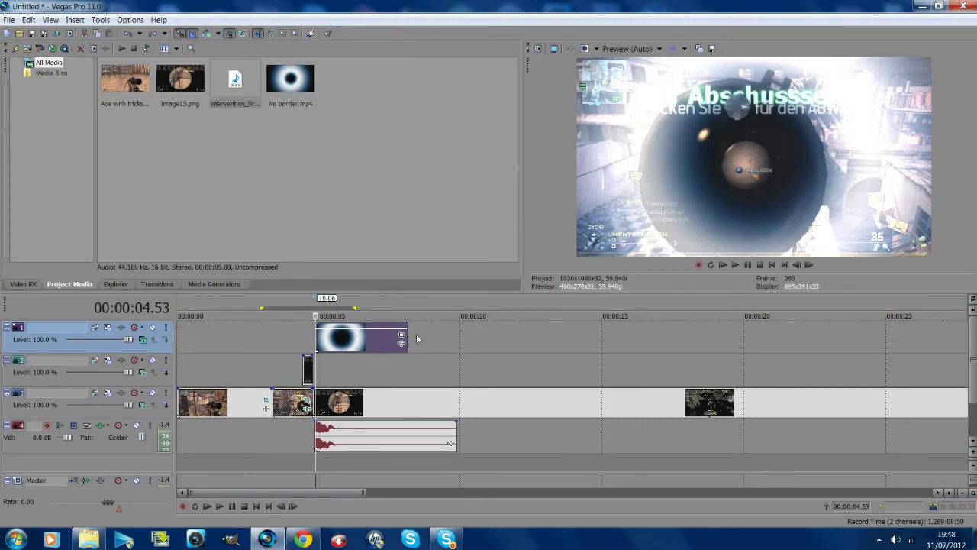
pyautogui.moveTo(404, 325); pyautogui.dragTo(345, 334)
pyautogui.moveTo(398, 353); pyautogui.dragTo(265, 345)
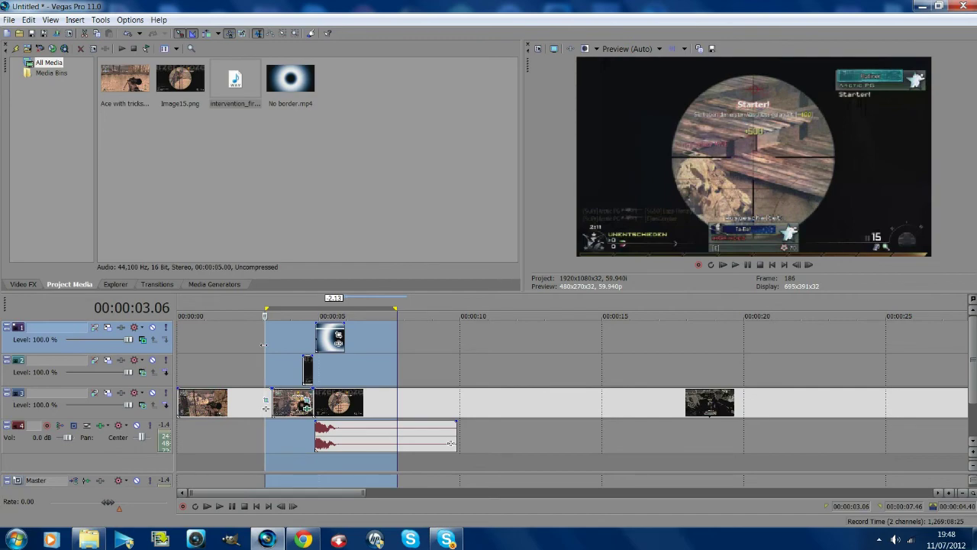
pyautogui.click(264, 345)
pyautogui.press('space')
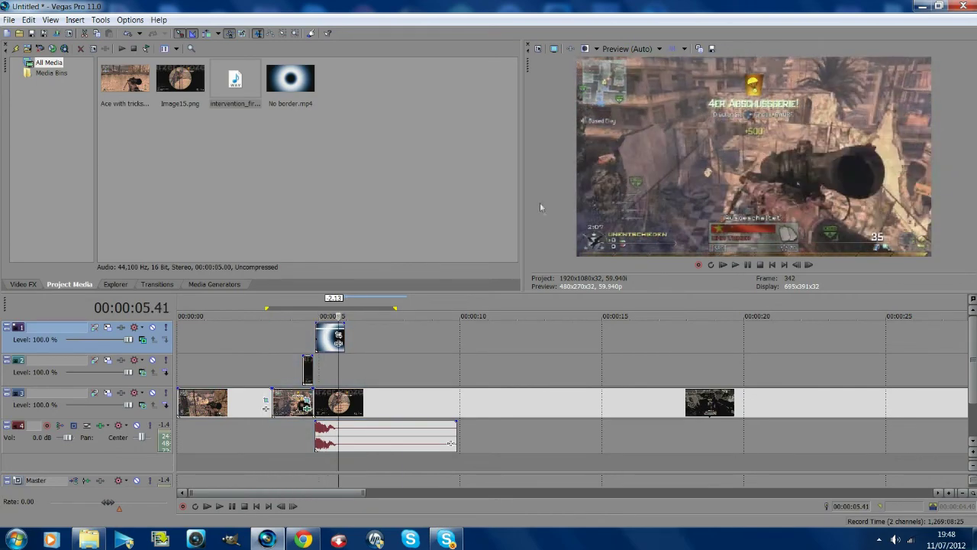
pyautogui.click(747, 265)
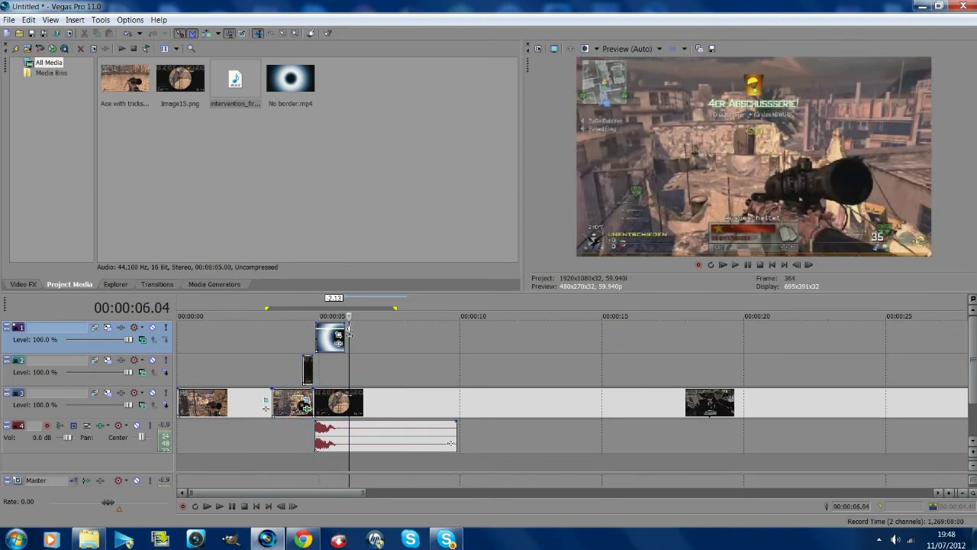
# Step: Extend the end of the No border clip by 00:00:01.10 and replay the transition from 00:00:04.26
pyautogui.moveTo(346, 335); pyautogui.dragTo(303, 330)
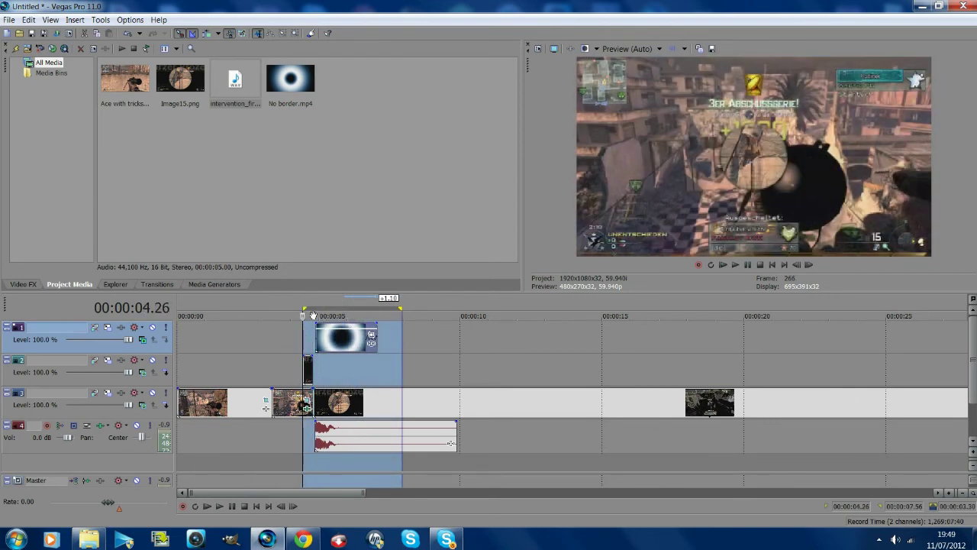
pyautogui.press('space')
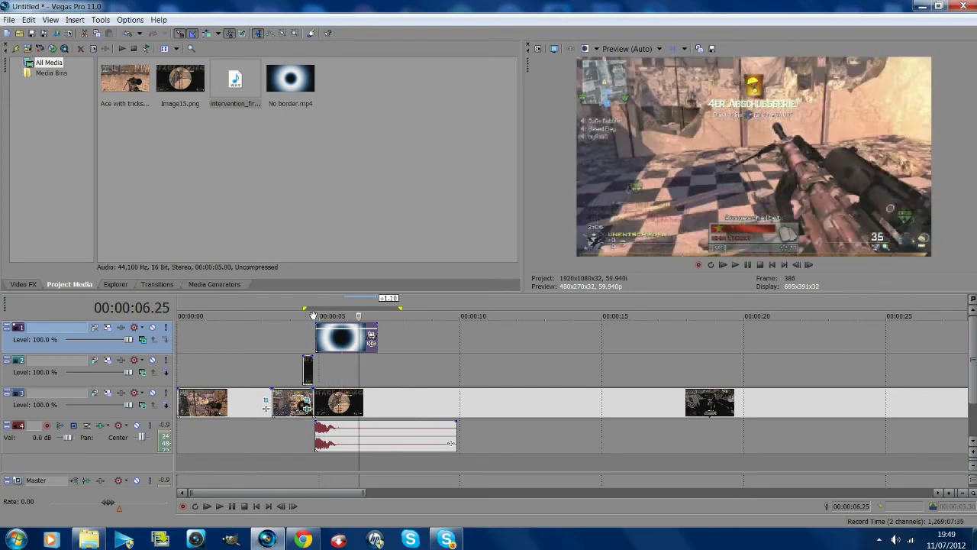
pyautogui.press('space')
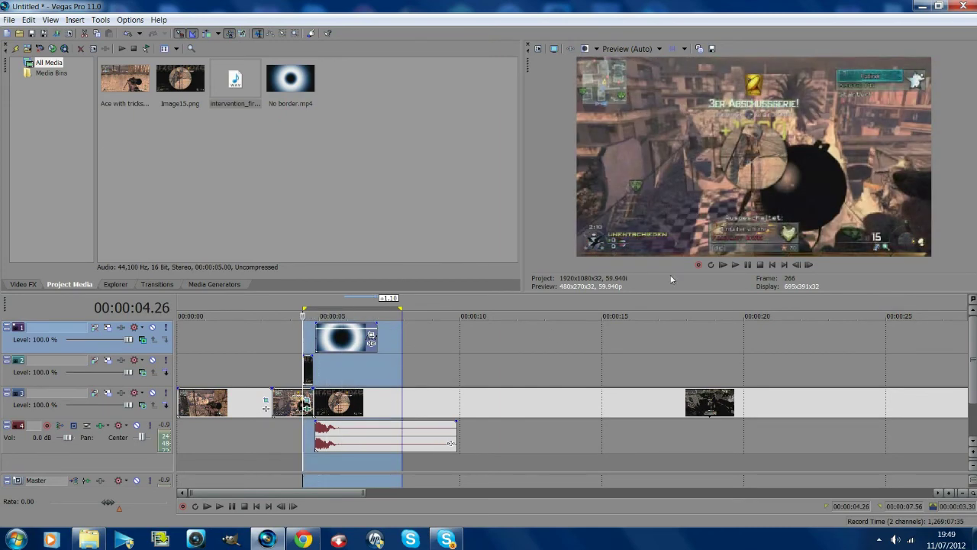
pyautogui.click(740, 265)
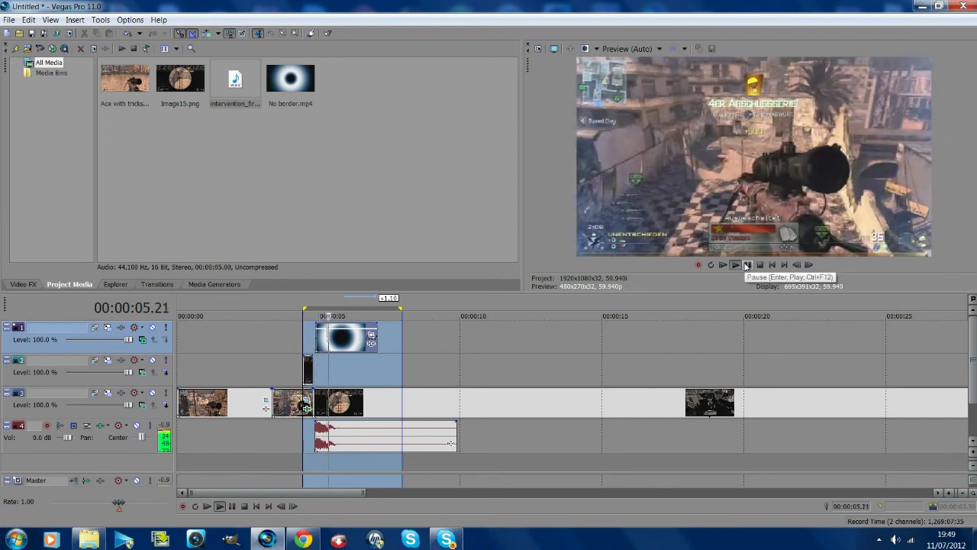
pyautogui.click(316, 341)
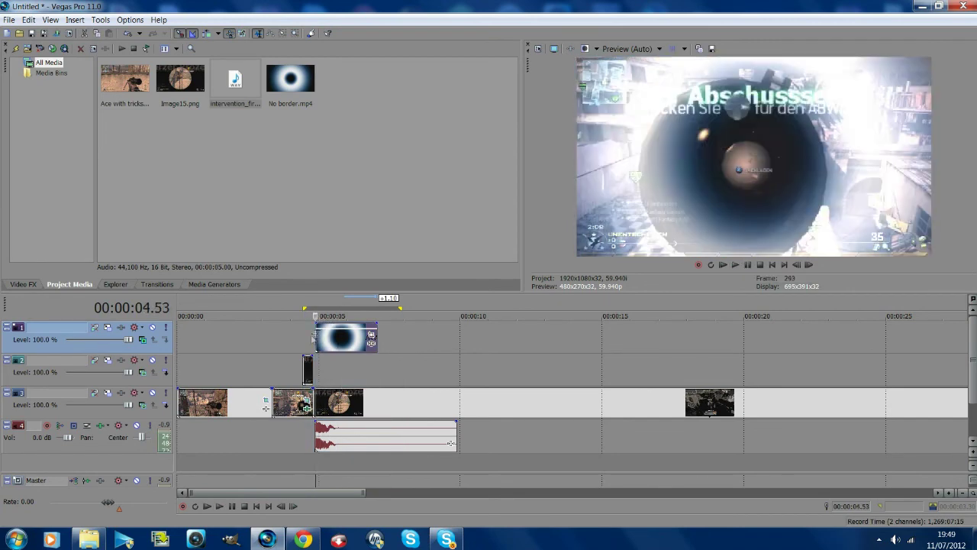
pyautogui.click(307, 341)
pyautogui.click(809, 265)
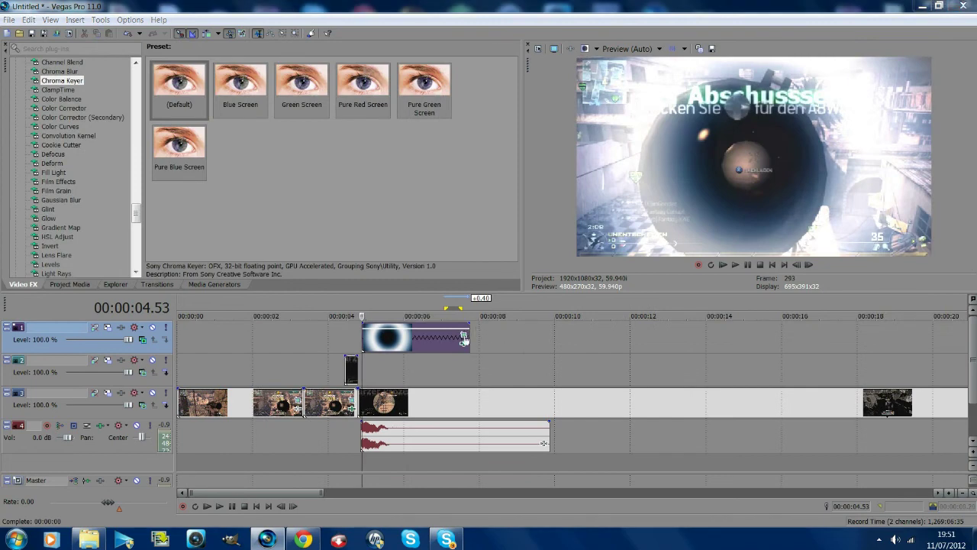
# Step: Enlarge the No border clip's Pan/Crop frame beyond the picture to about 1,436.5 wide and 808.0 high
pyautogui.click(463, 338)
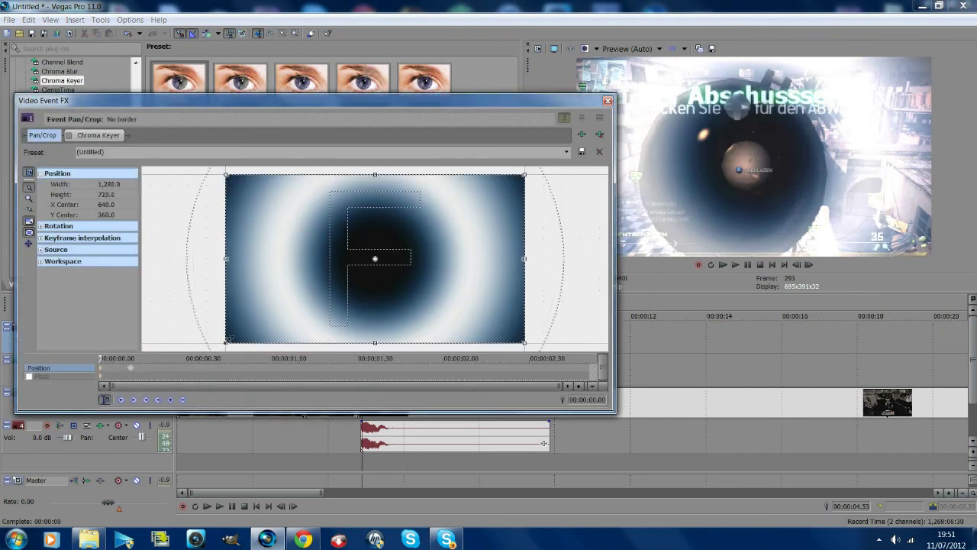
pyautogui.moveTo(227, 340); pyautogui.dragTo(249, 337)
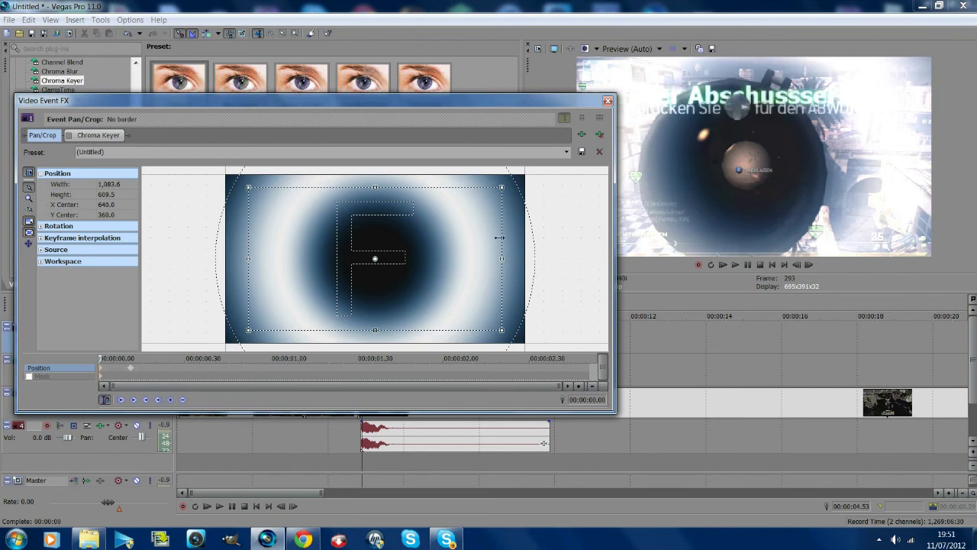
pyautogui.scroll(-1, 494, 199)
pyautogui.moveTo(484, 200); pyautogui.dragTo(519, 177)
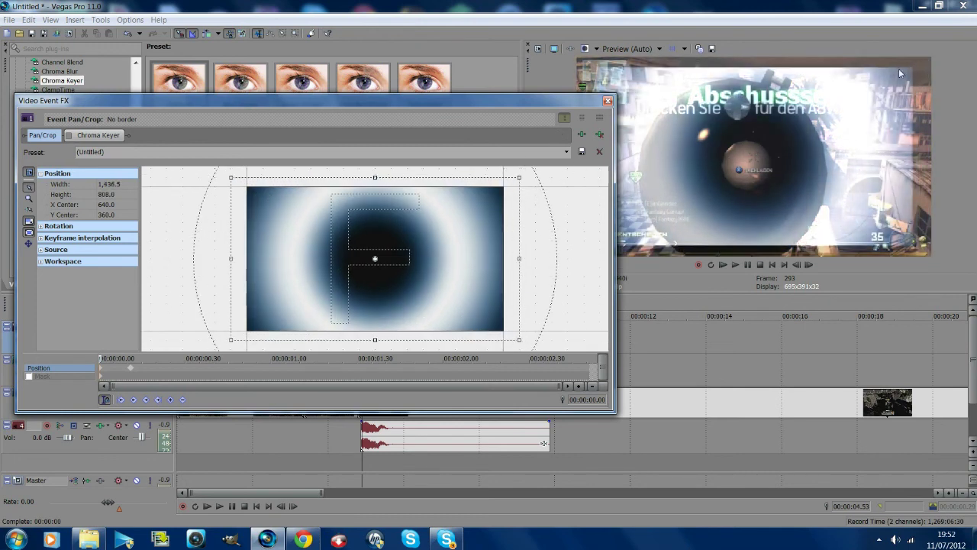
pyautogui.click(608, 102)
# Step: Add another Chroma Keyer effect with the (Default) preset to the No border clip and return the playhead to 00:00:04.26
pyautogui.moveTo(184, 86); pyautogui.dragTo(433, 336)
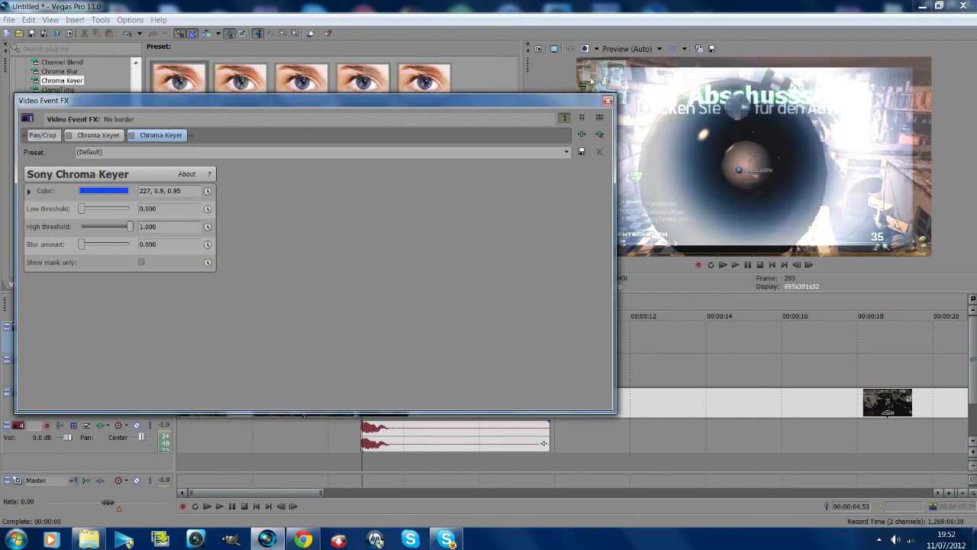
pyautogui.click(608, 102)
pyautogui.click(344, 327)
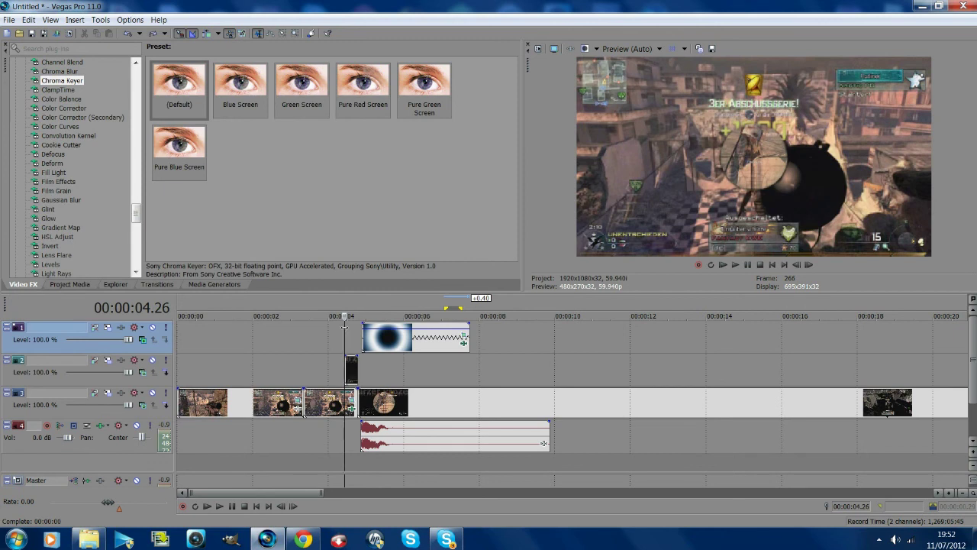